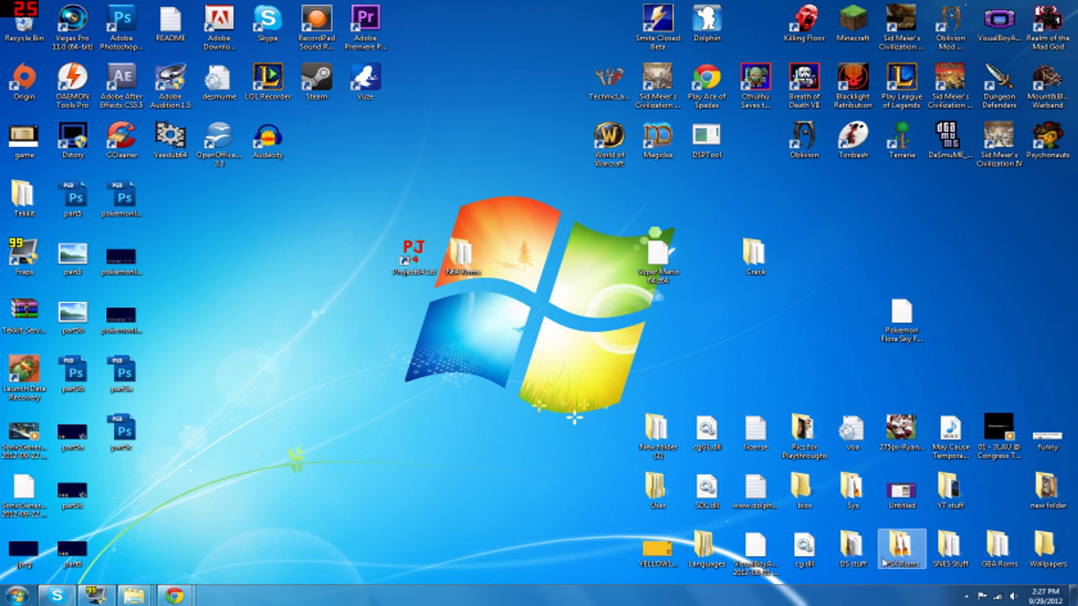
# - Peek into the DS stuff folder, close it, and bring up the Fraps window
pyautogui.doubleClick(852, 547)
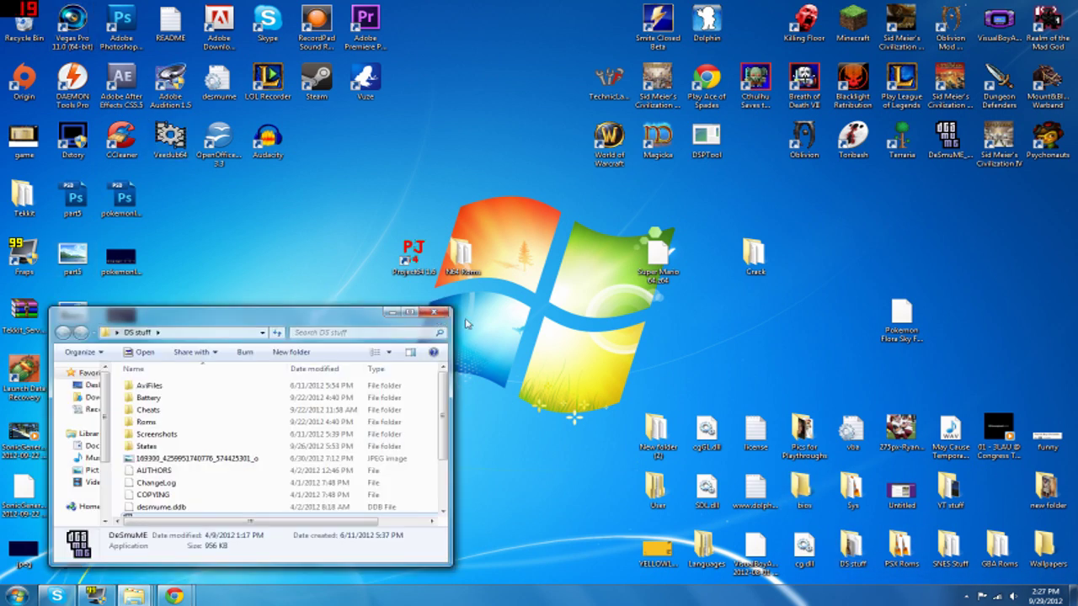
pyautogui.click(437, 314)
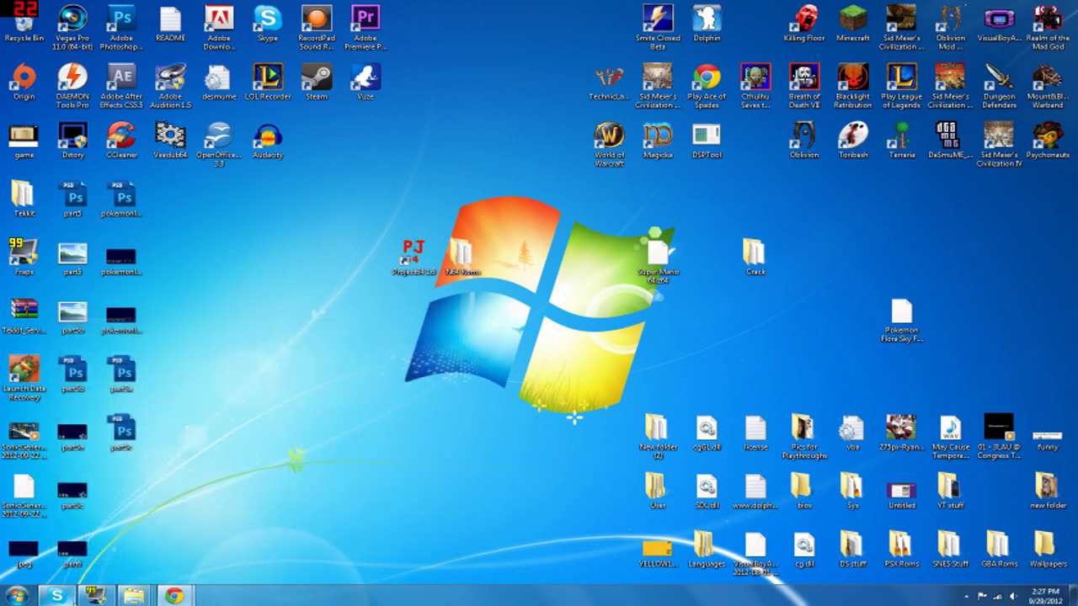
pyautogui.click(95, 596)
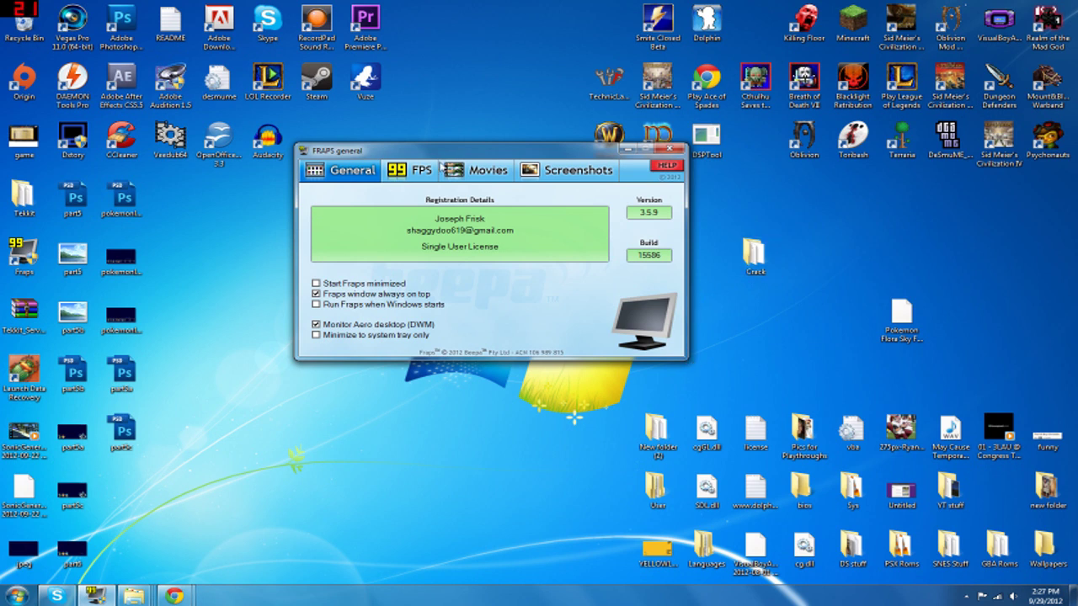
# - Review the Fraps FPS and Movies settings, return to General, and minimize Fraps
pyautogui.click(431, 169)
pyautogui.click(376, 171)
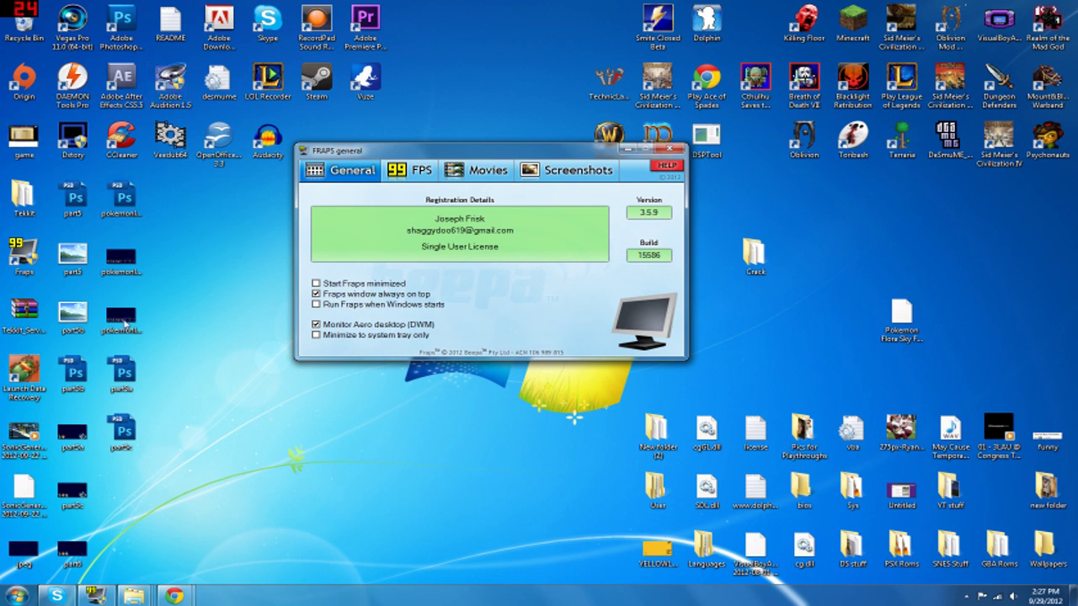
pyautogui.click(421, 176)
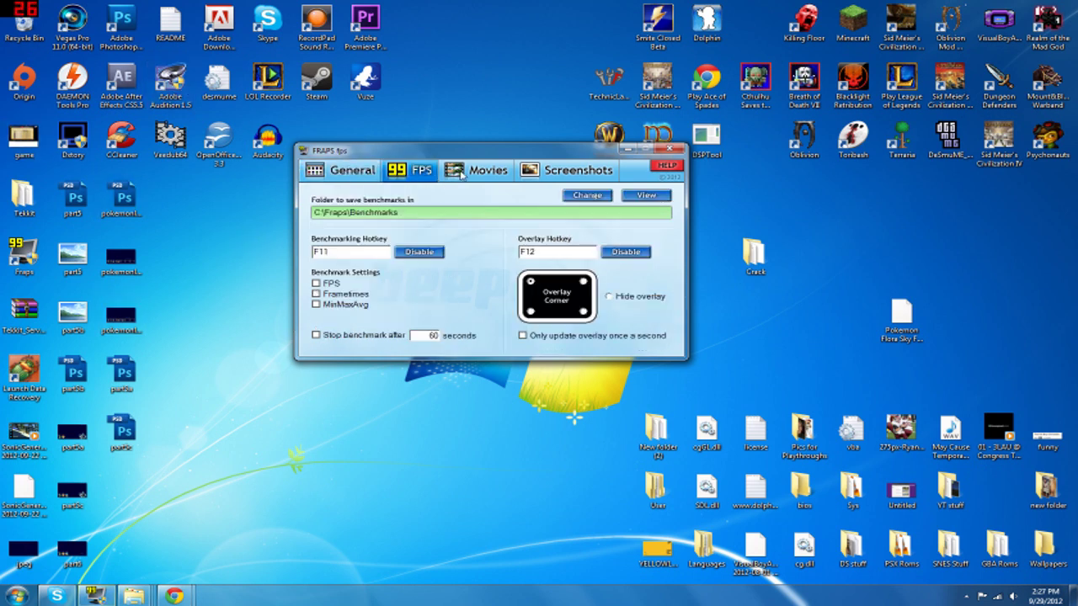
pyautogui.click(463, 175)
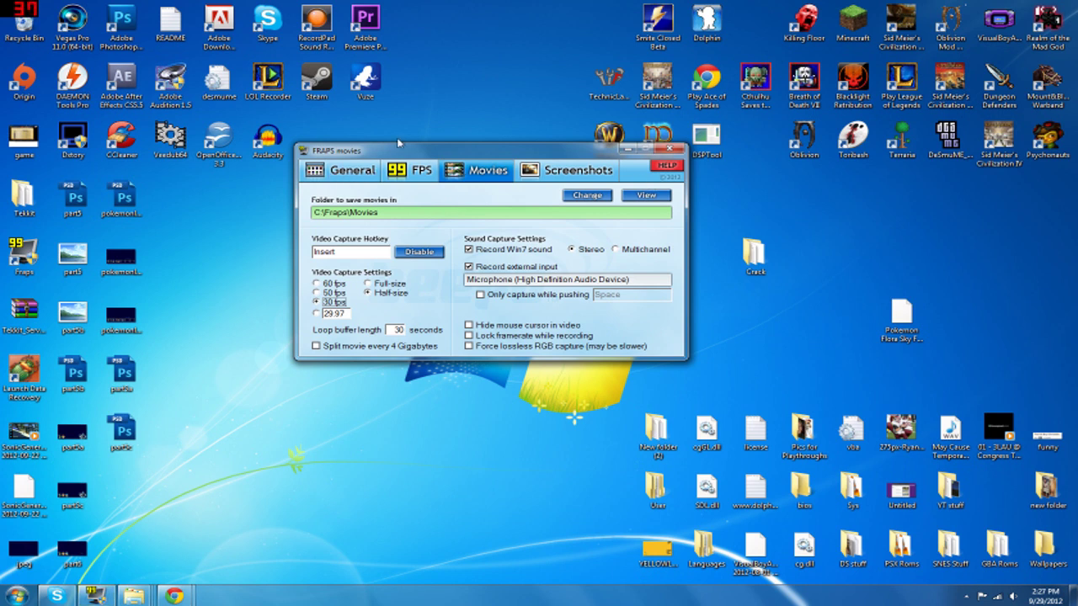
pyautogui.click(323, 172)
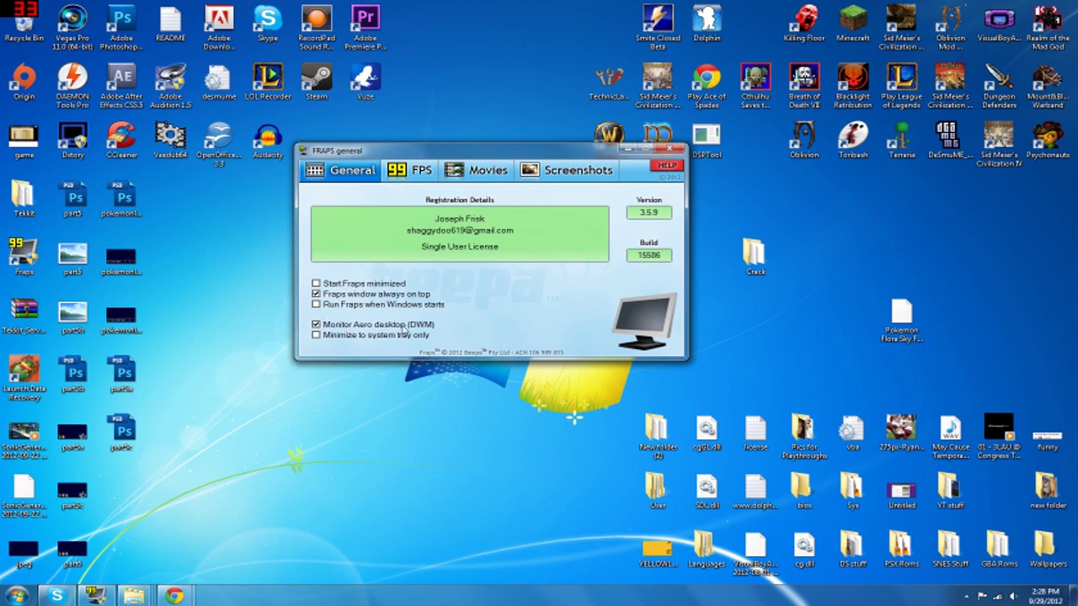
pyautogui.click(440, 328)
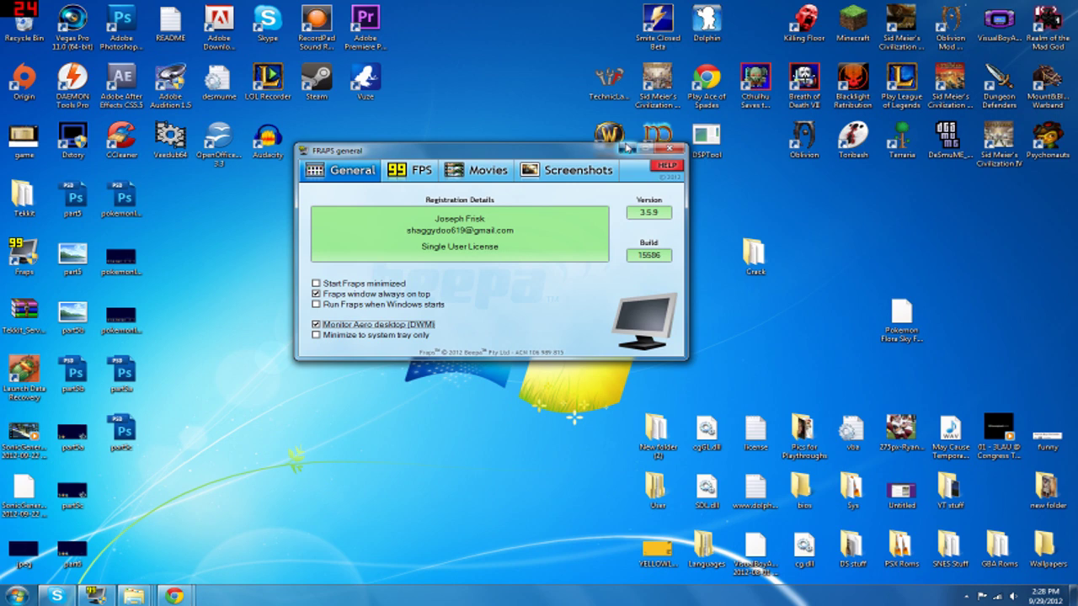
pyautogui.click(627, 149)
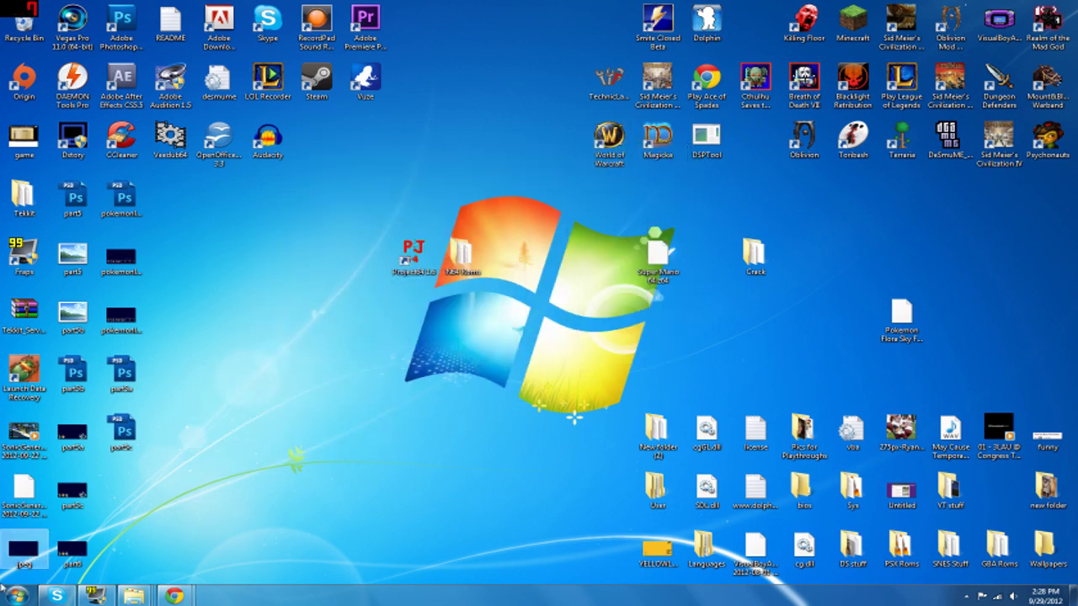
# - Launch Vegas Pro 11.0 and maximize its window on the empty untitled project
pyautogui.doubleClick(72, 38)
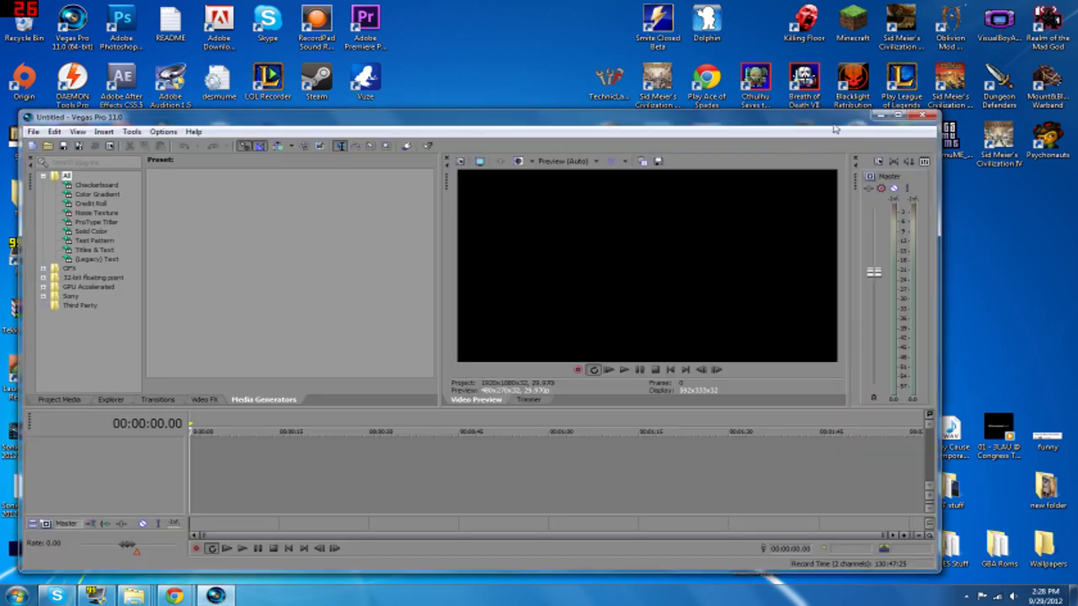
pyautogui.click(897, 116)
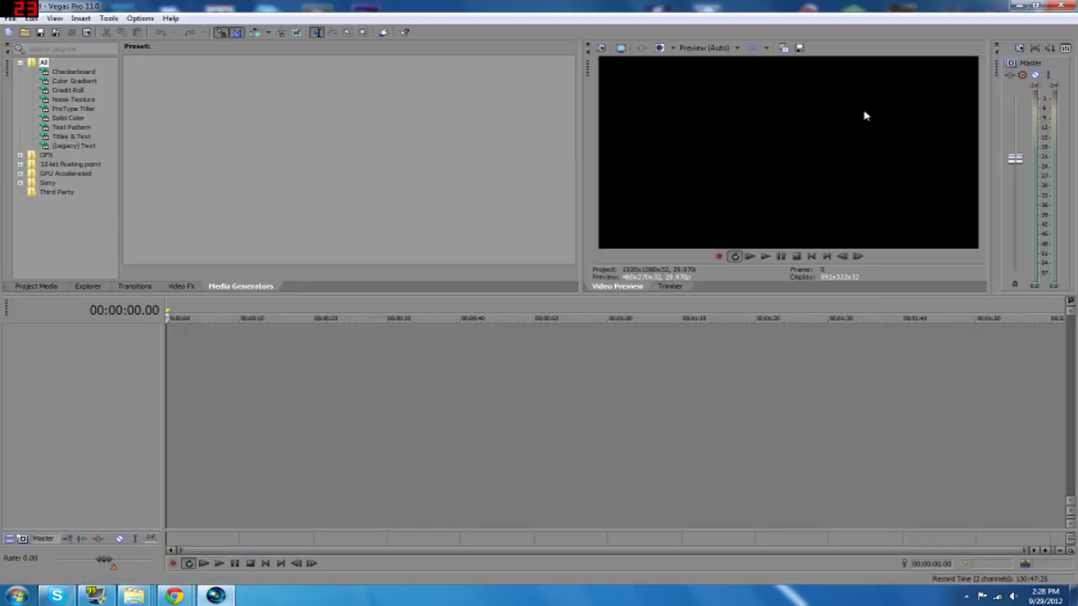
pyautogui.click(12, 18)
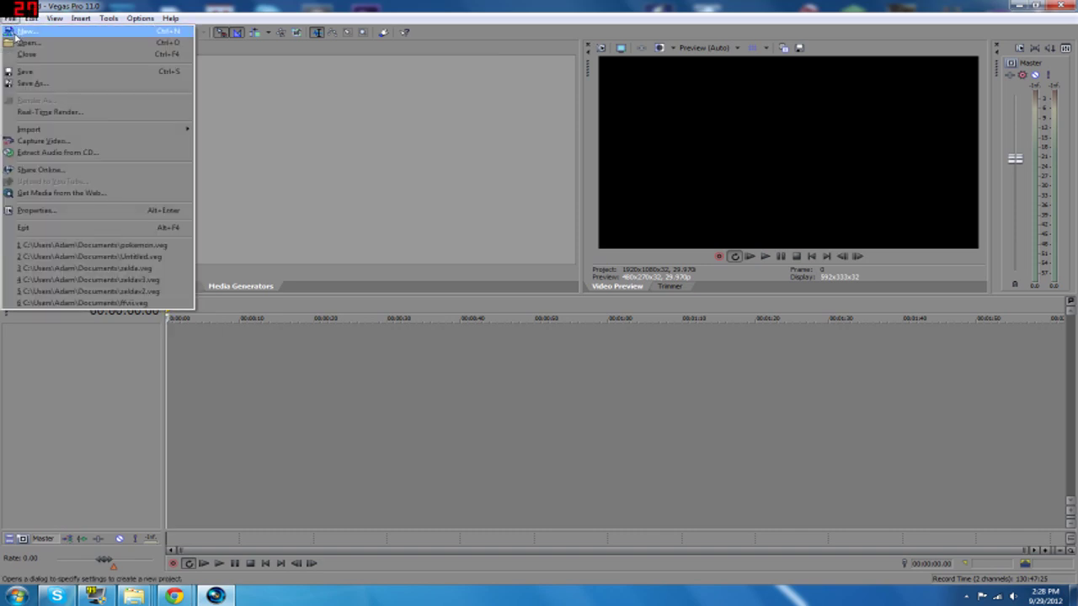
# - Browse the Open dialog to Local Disk (C:) > Fraps > Movies
pyautogui.click(19, 43)
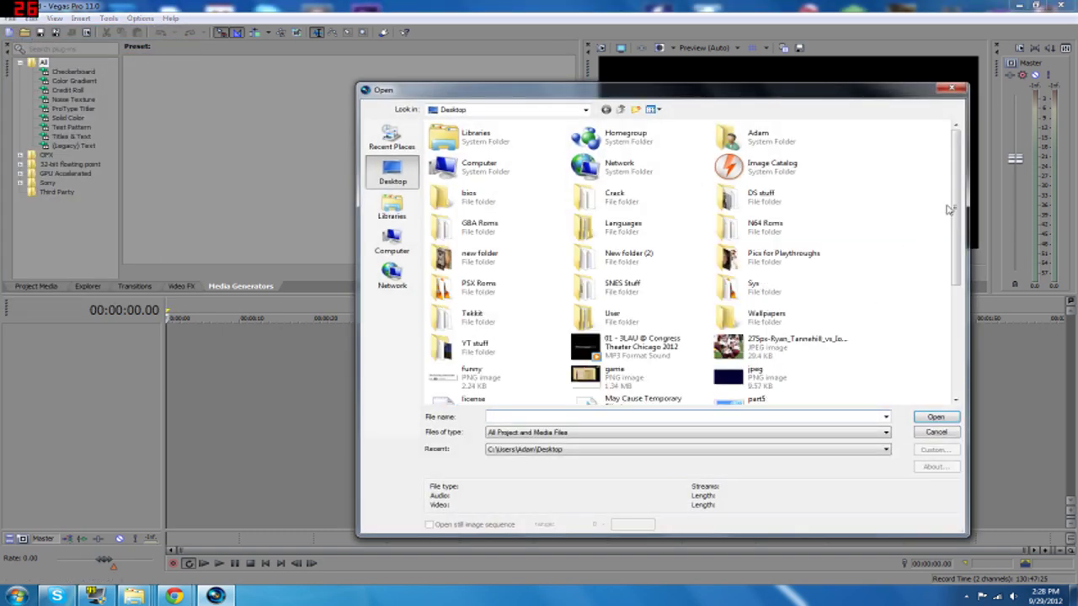
pyautogui.scroll(-10, 949, 209)
pyautogui.click(393, 240)
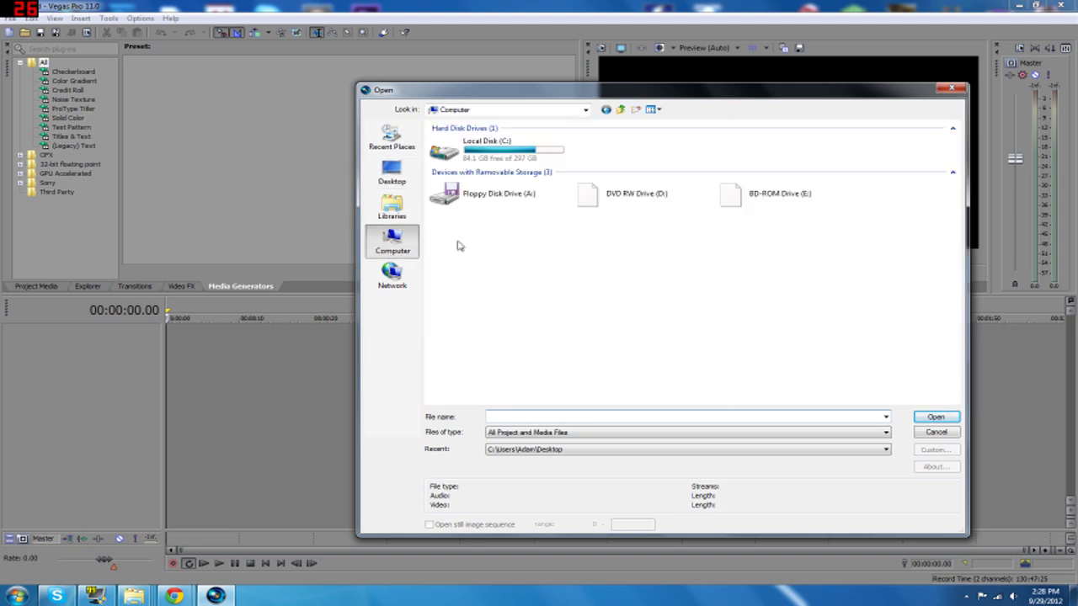
pyautogui.doubleClick(497, 150)
pyautogui.click(494, 173)
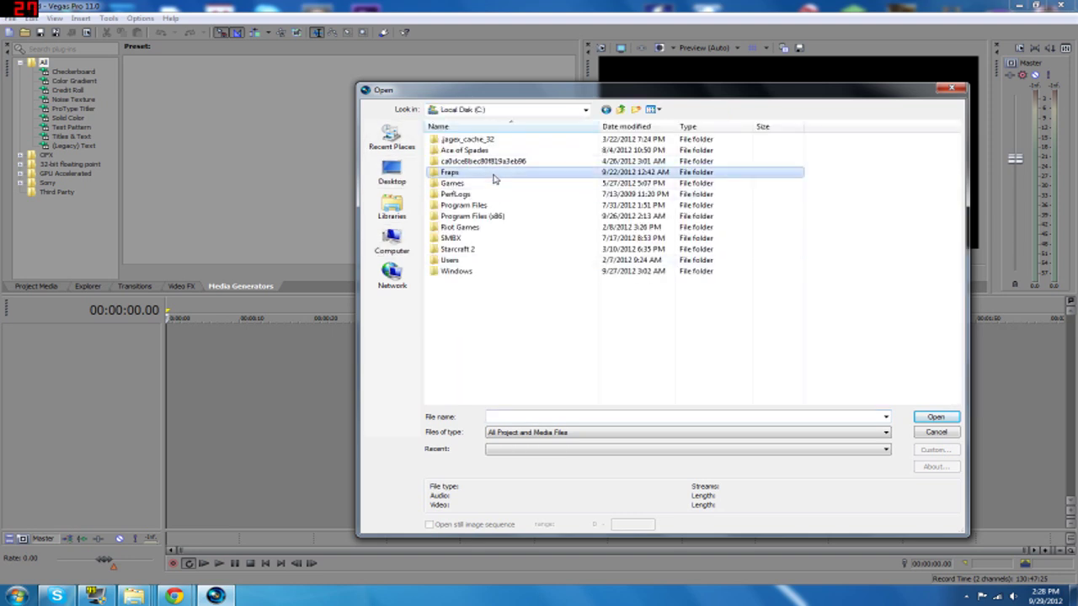
pyautogui.doubleClick(493, 174)
pyautogui.doubleClick(474, 151)
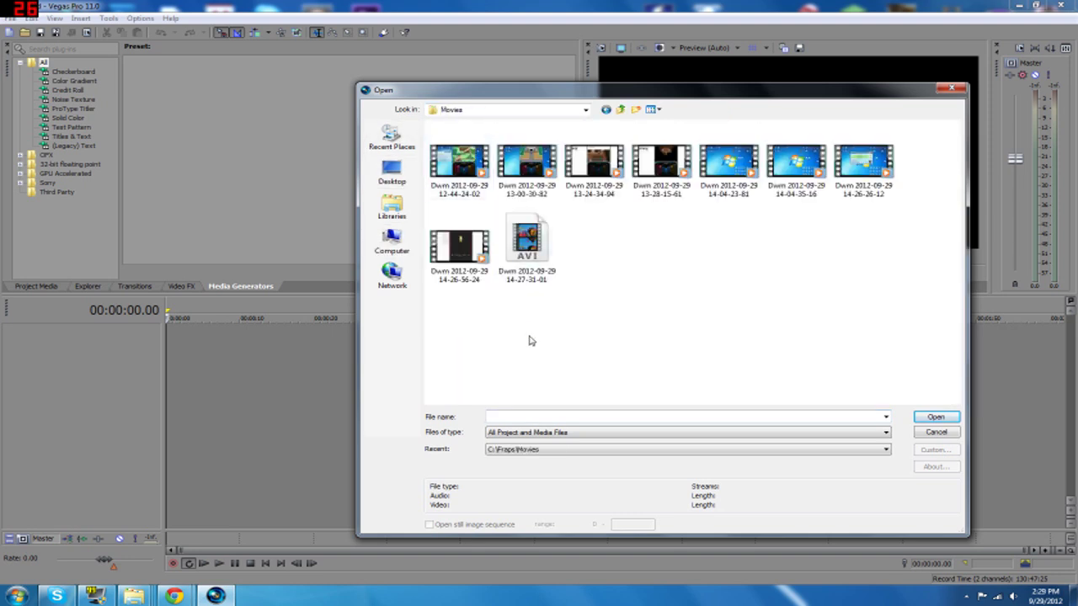
pyautogui.click(536, 247)
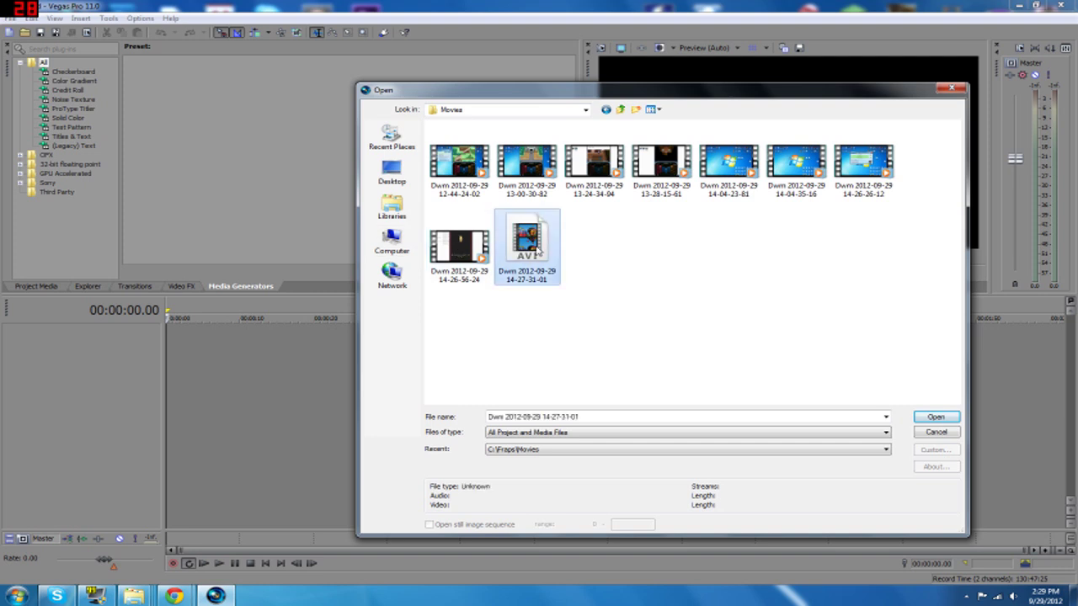
pyautogui.press('Left')
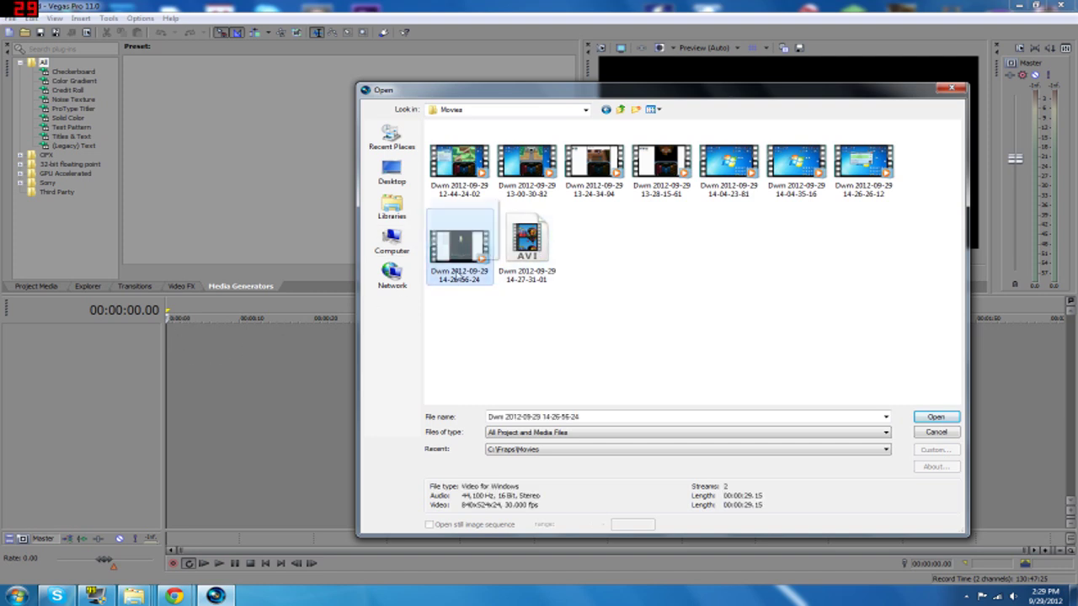
pyautogui.moveTo(476, 251); pyautogui.dragTo(438, 265)
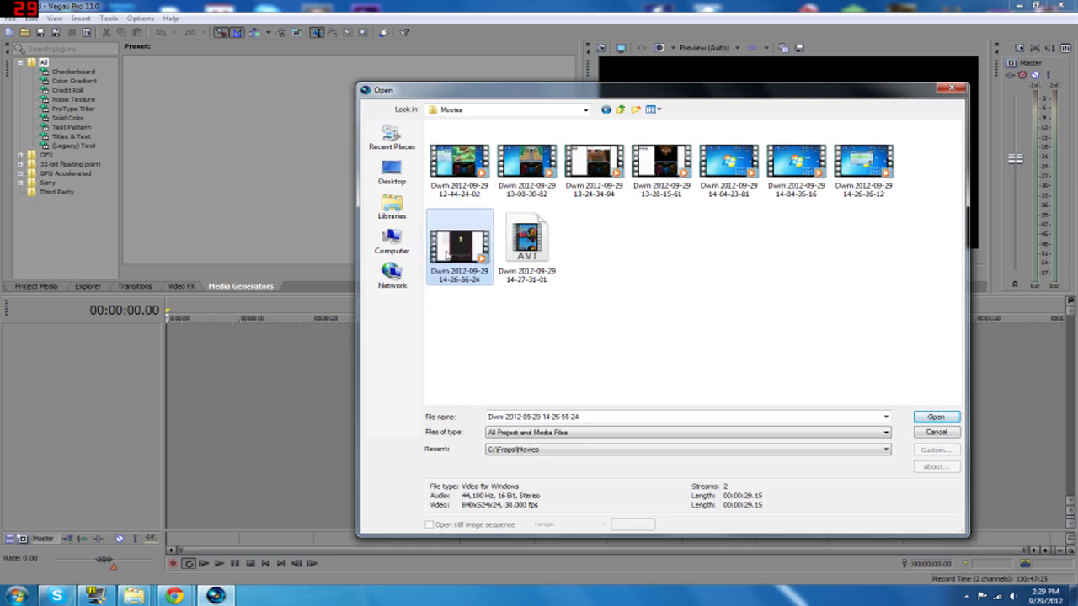
pyautogui.doubleClick(438, 264)
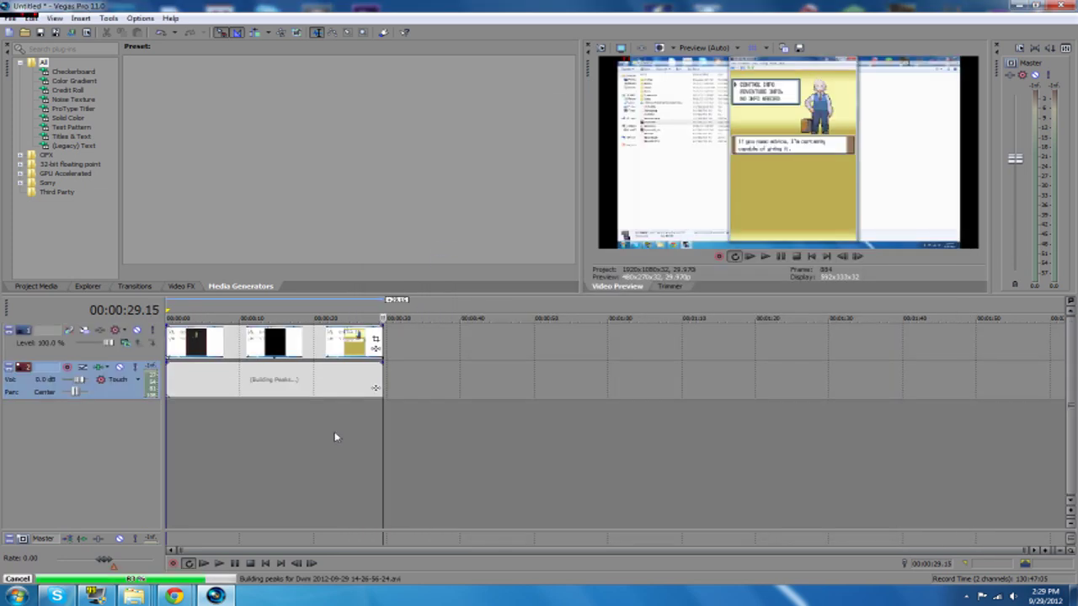
# - Group the clip's video and audio events, then delete the audio event
pyautogui.click(279, 439)
pyautogui.rightClick(310, 389)
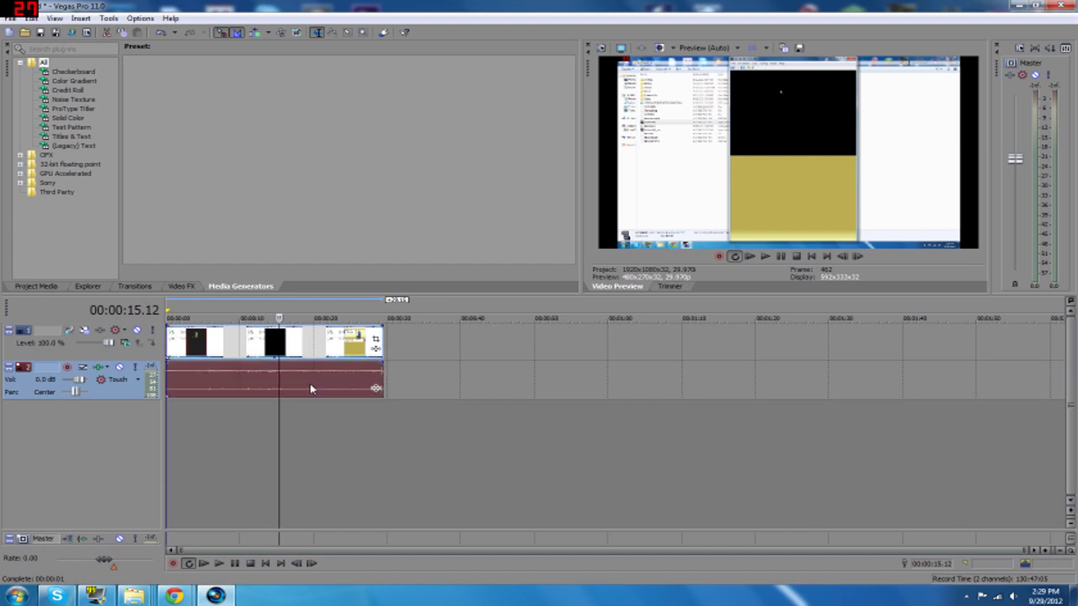
pyautogui.moveTo(395, 302)
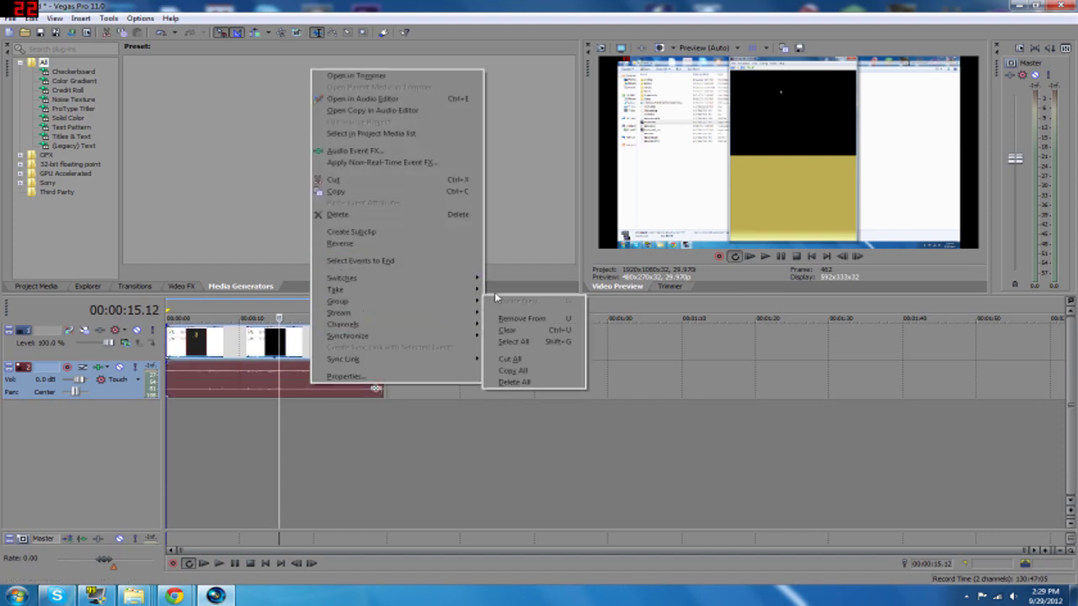
pyautogui.click(508, 316)
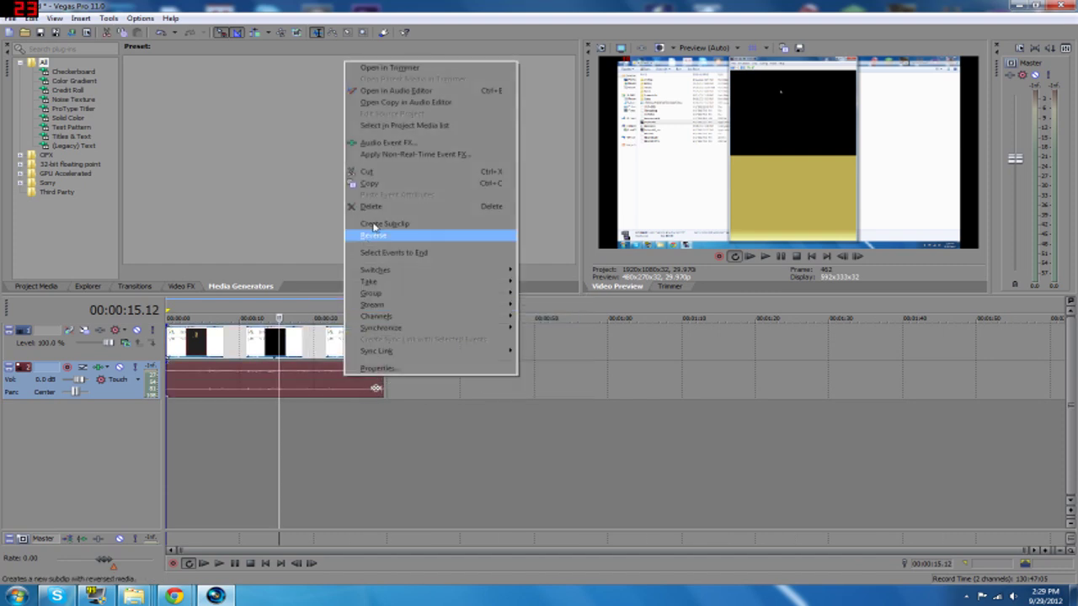
pyautogui.click(371, 206)
# - Check the Fraps movie capture settings (30 fps, half-size) and minimize Fraps
pyautogui.click(94, 596)
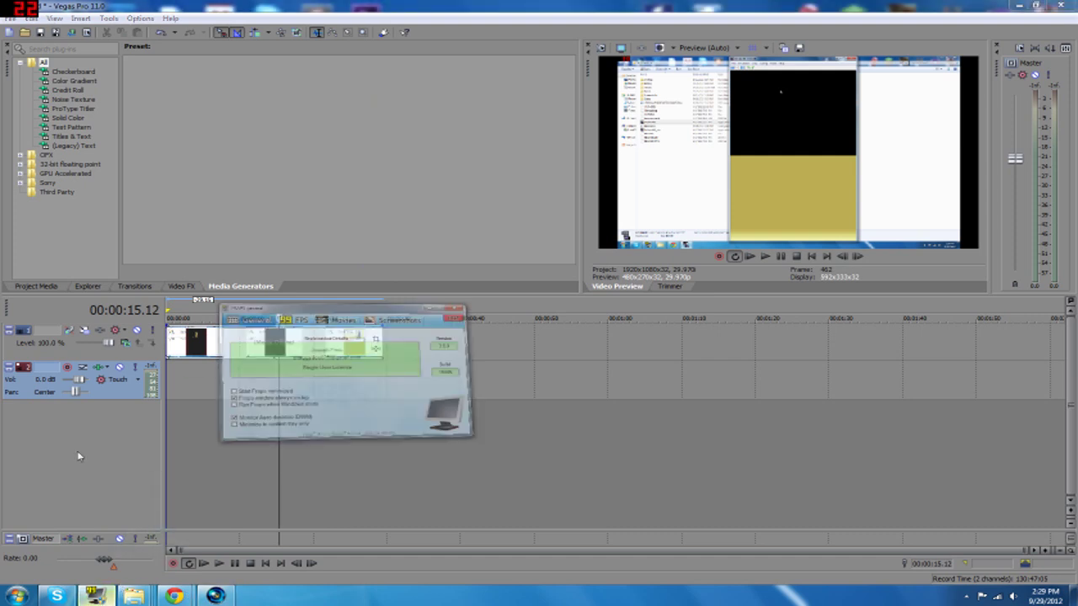
pyautogui.click(485, 171)
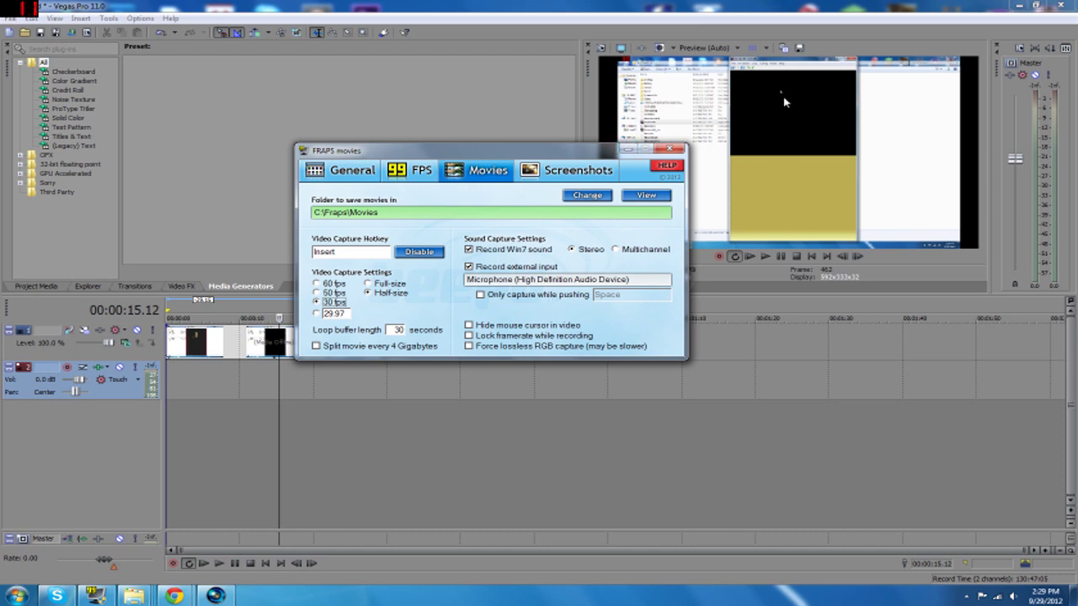
pyautogui.click(628, 148)
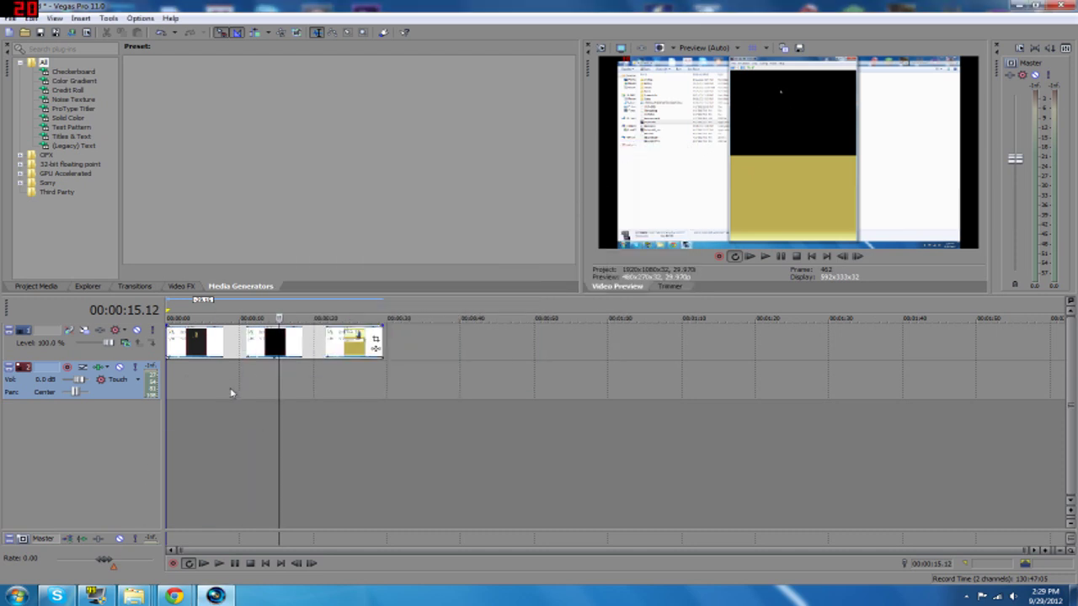
# - Play the footage from 00:00:05.22, stop it, and select all events
pyautogui.click(231, 392)
pyautogui.click(210, 403)
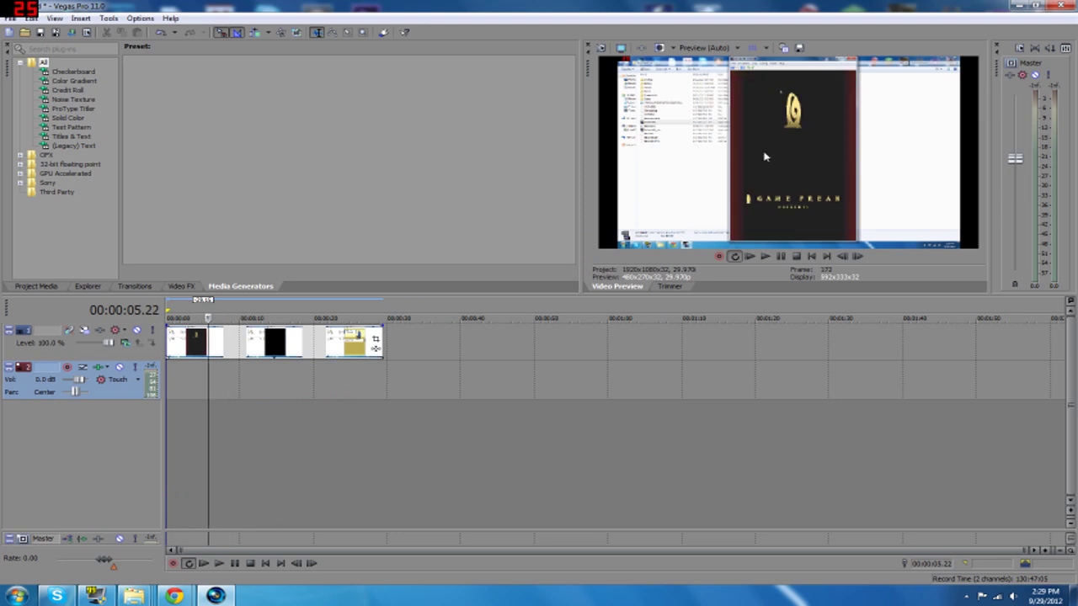
pyautogui.click(764, 256)
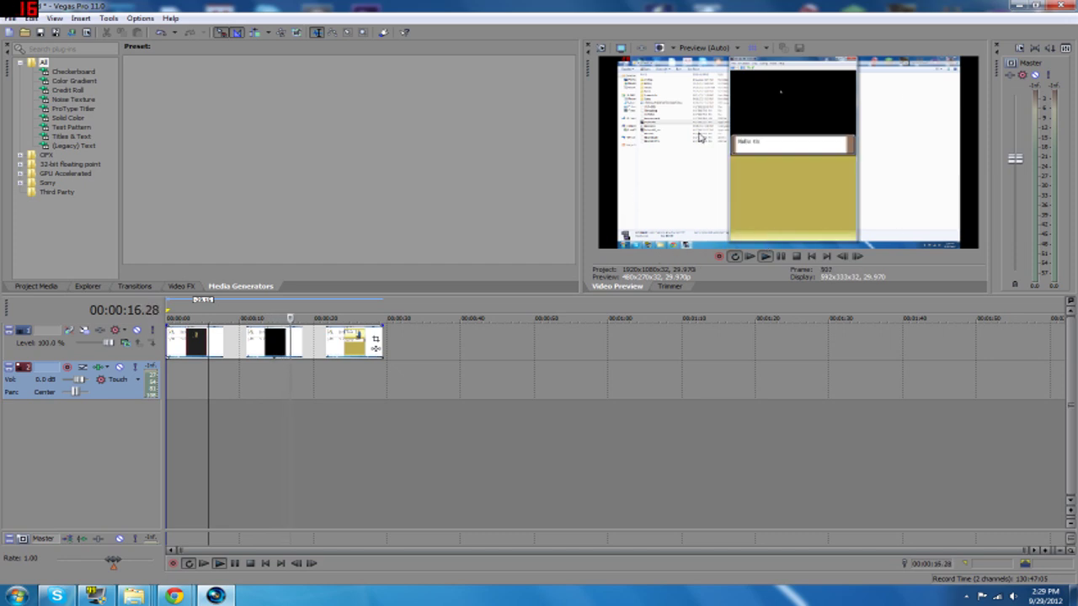
pyautogui.press('space')
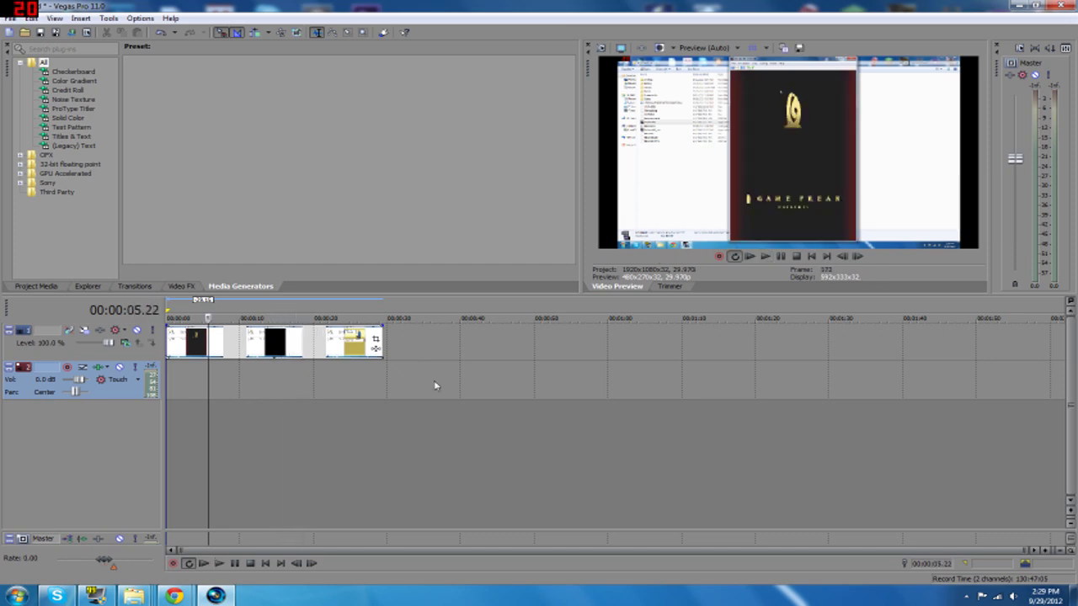
pyautogui.hotkey('ctrl', 'a')
pyautogui.rightClick(318, 346)
# - Copy the selected events and paste a duplicate onto the video track
pyautogui.click(371, 127)
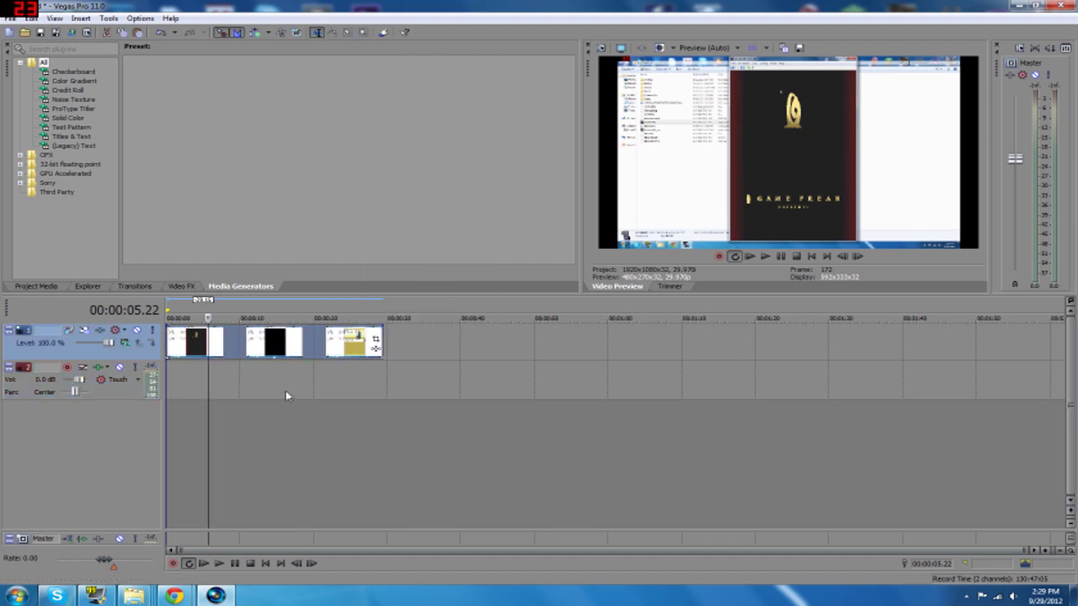
pyautogui.rightClick(290, 376)
pyautogui.click(314, 381)
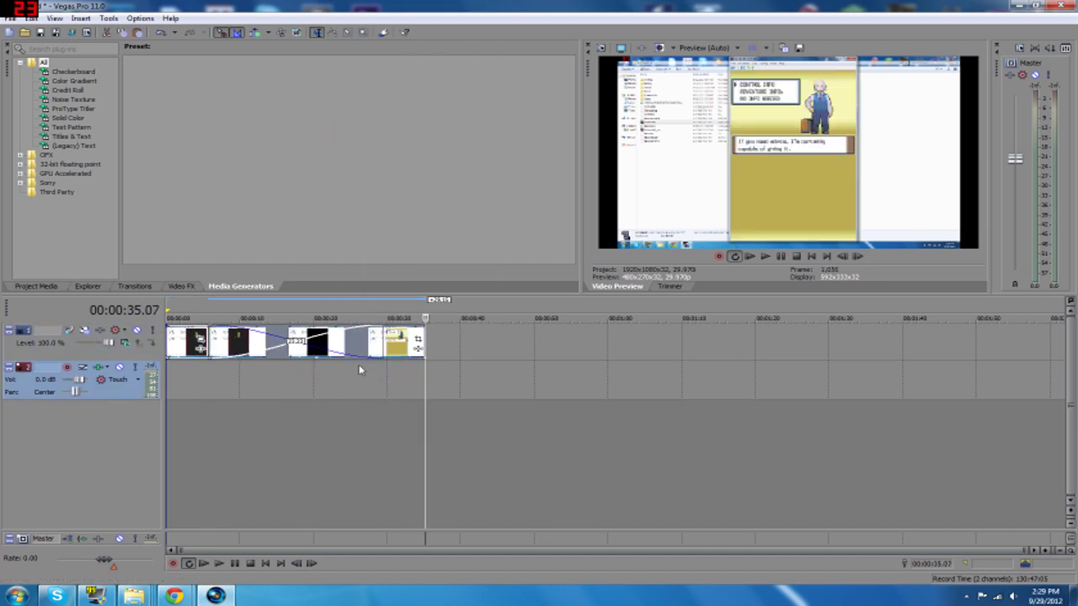
pyautogui.moveTo(403, 347); pyautogui.dragTo(472, 398)
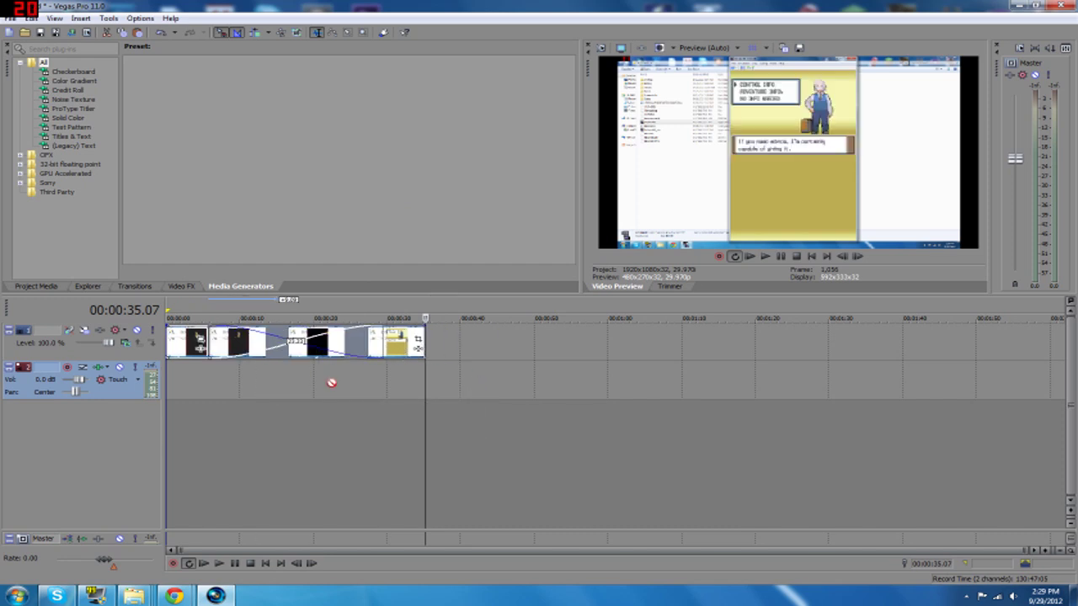
pyautogui.moveTo(330, 383); pyautogui.dragTo(674, 352)
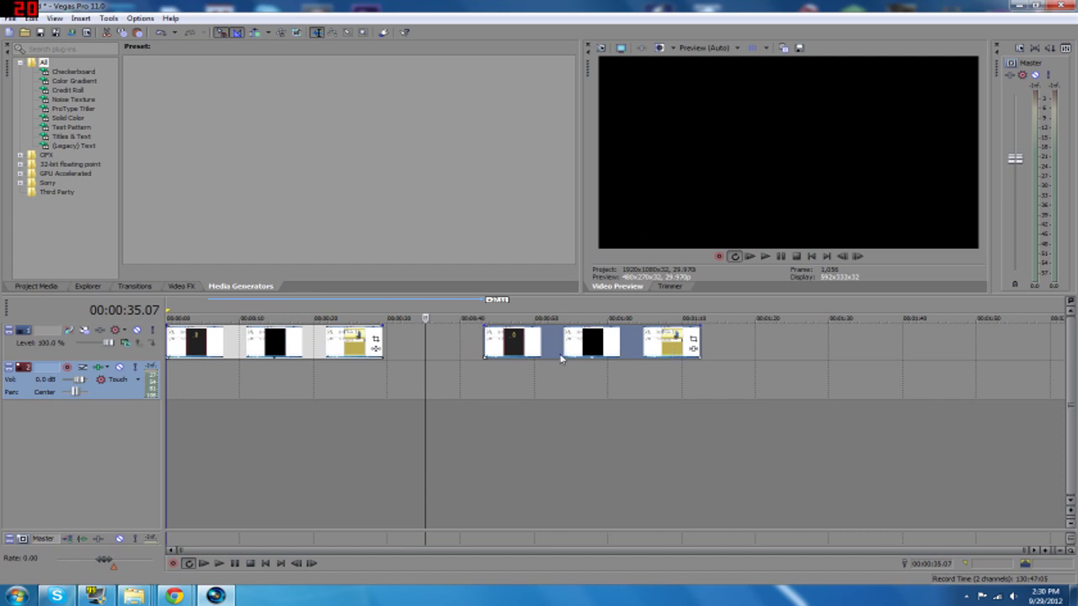
pyautogui.moveTo(562, 359); pyautogui.dragTo(380, 367)
# - Insert a new video track and move the copied events to its start
pyautogui.rightClick(454, 355)
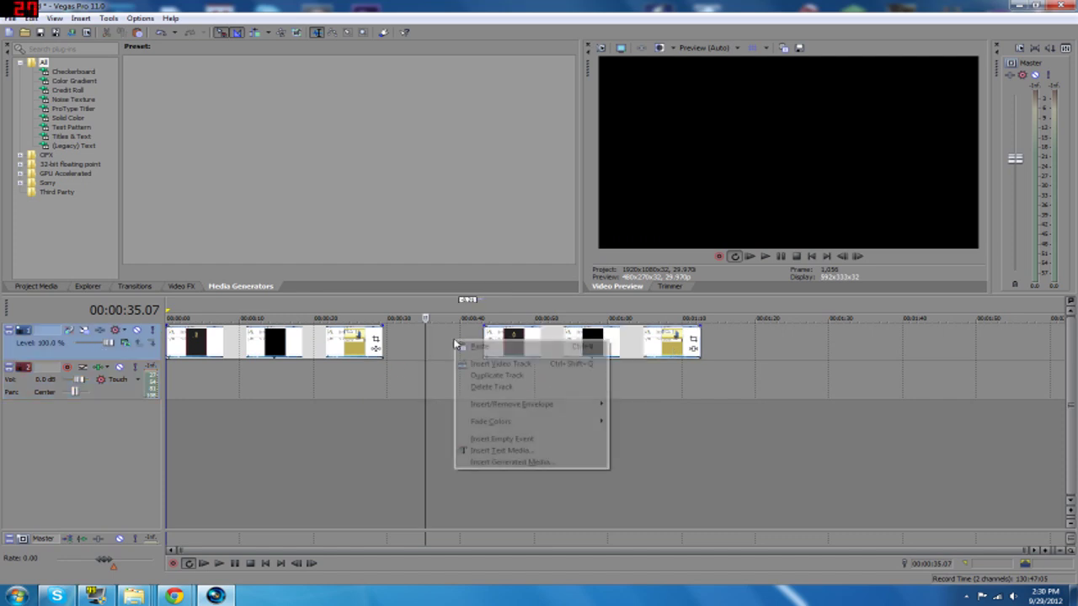
pyautogui.click(484, 366)
pyautogui.moveTo(418, 342); pyautogui.dragTo(209, 342)
pyautogui.click(294, 474)
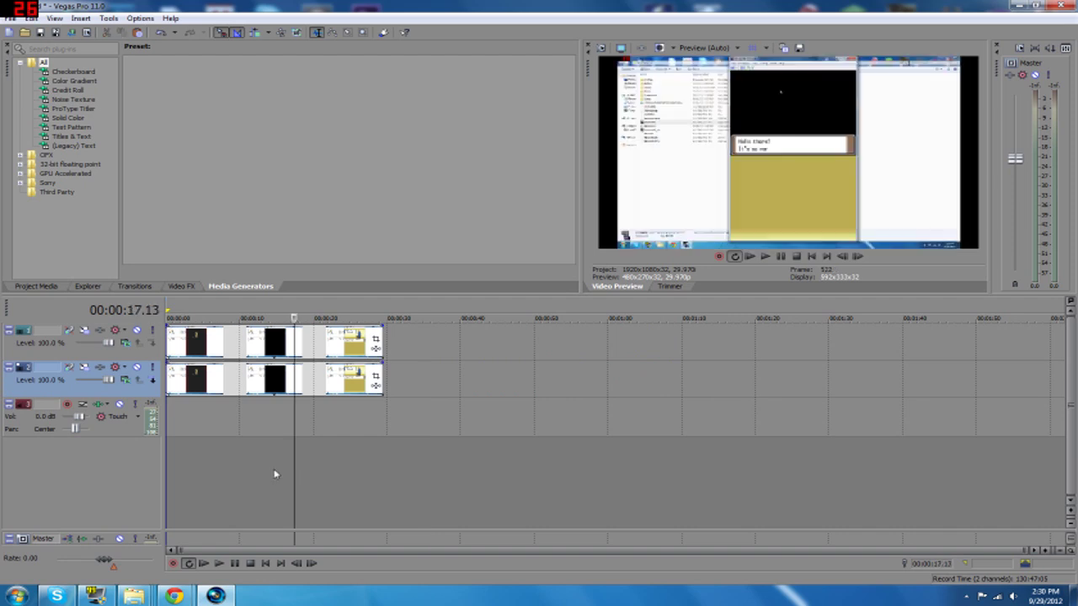
# - Crop the top event with the screen1 preset, fine-tuning the frame to the upper DS screen
pyautogui.click(377, 340)
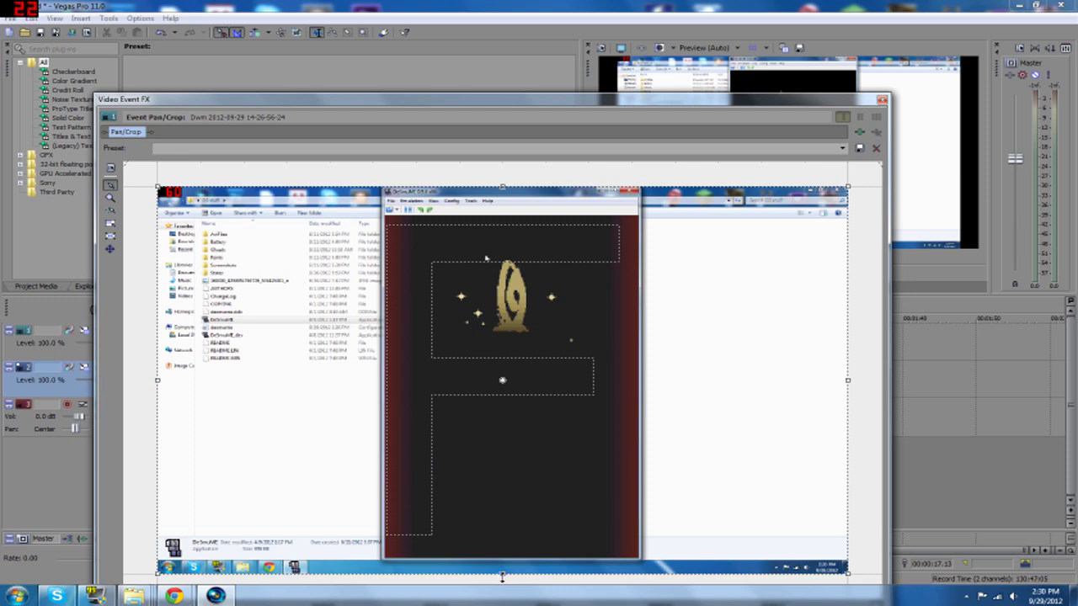
pyautogui.moveTo(503, 576); pyautogui.dragTo(497, 389)
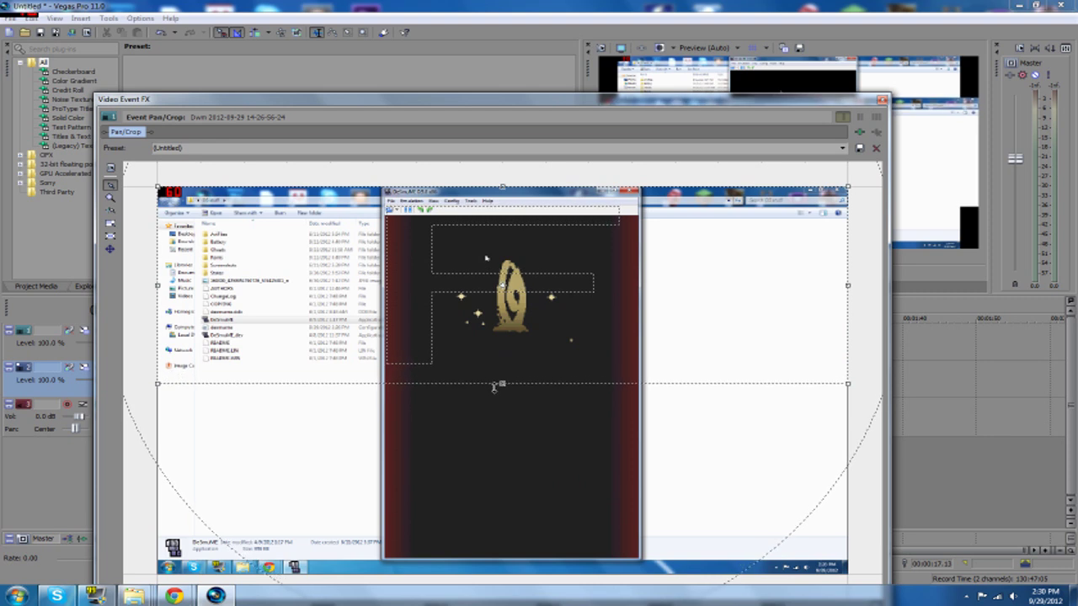
pyautogui.click(841, 149)
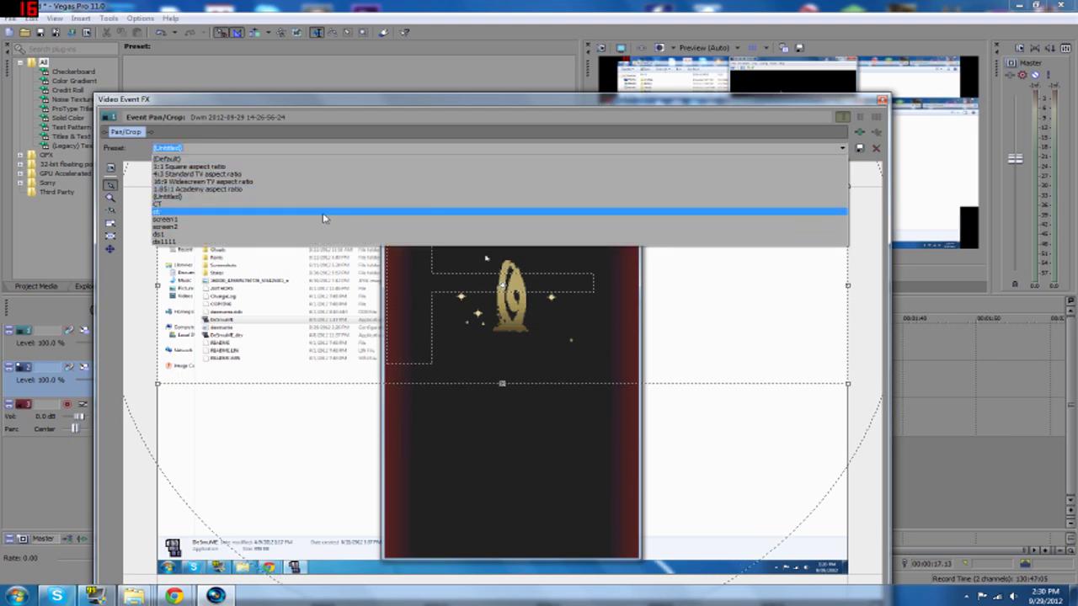
pyautogui.click(322, 222)
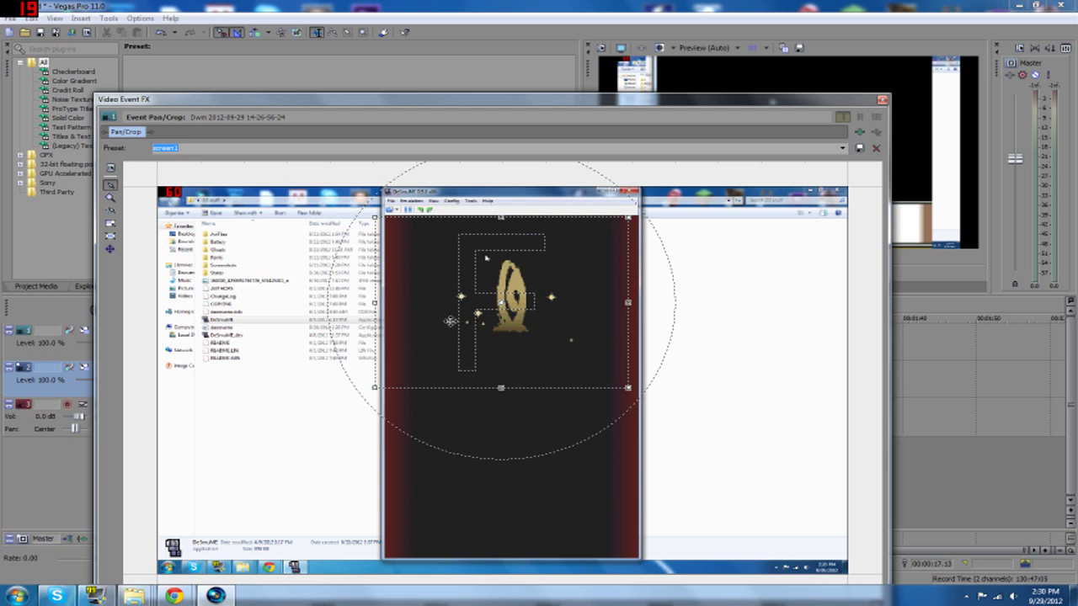
pyautogui.moveTo(474, 334); pyautogui.dragTo(486, 337)
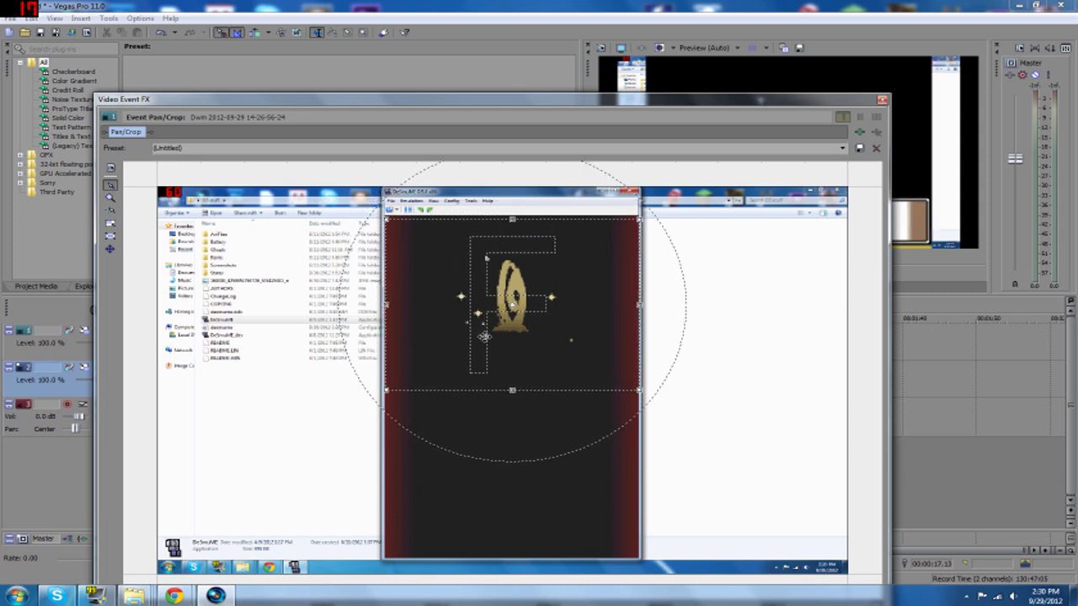
pyautogui.moveTo(510, 101); pyautogui.dragTo(207, 116)
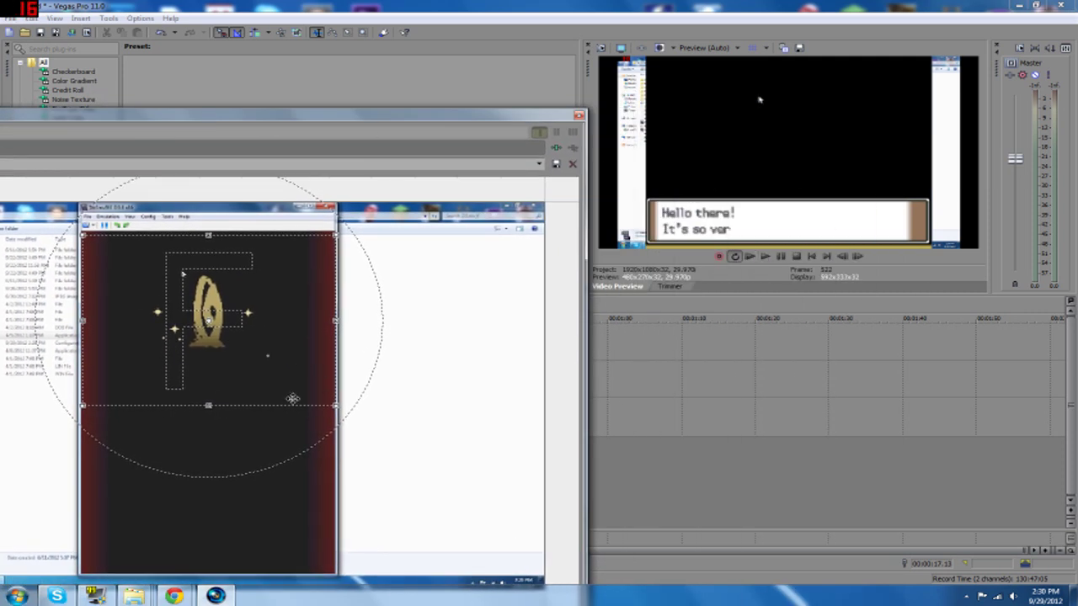
pyautogui.moveTo(218, 334)
pyautogui.mouseDown()
pyautogui.moveTo(218, 345)
pyautogui.moveTo(219, 332)
pyautogui.mouseUp()
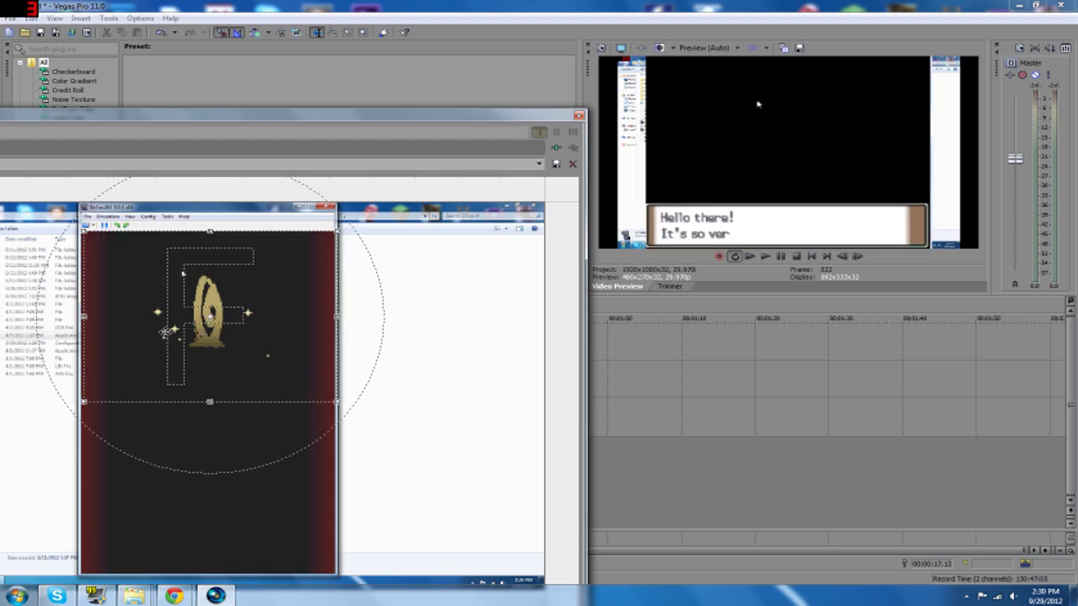
pyautogui.moveTo(340, 320); pyautogui.dragTo(336, 319)
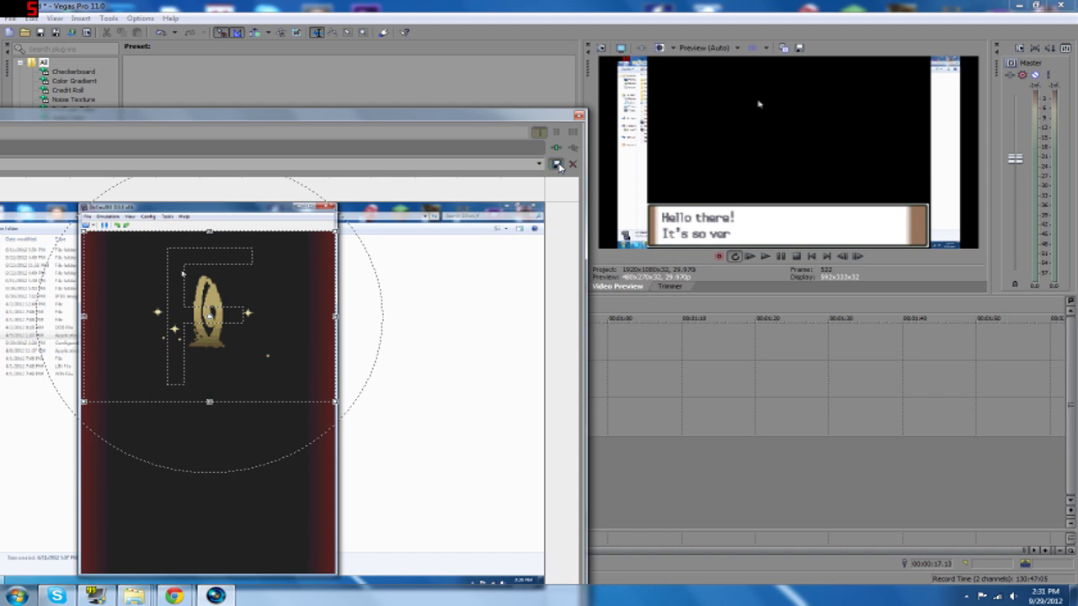
pyautogui.click(578, 116)
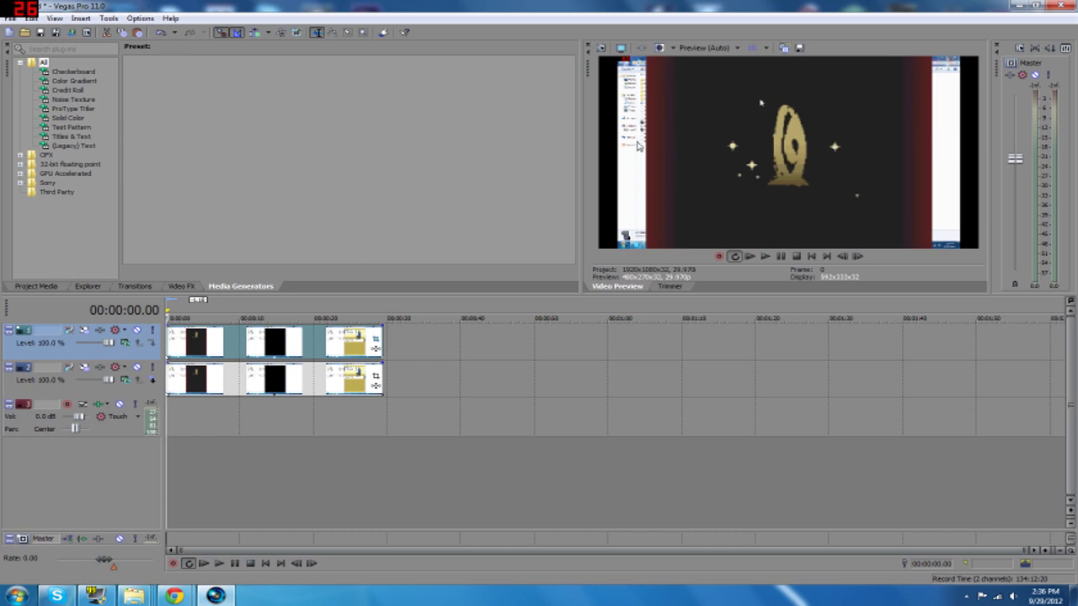
# - Shrink track 1 in Track Motion and apply a saved DS screen layout preset
pyautogui.click(69, 330)
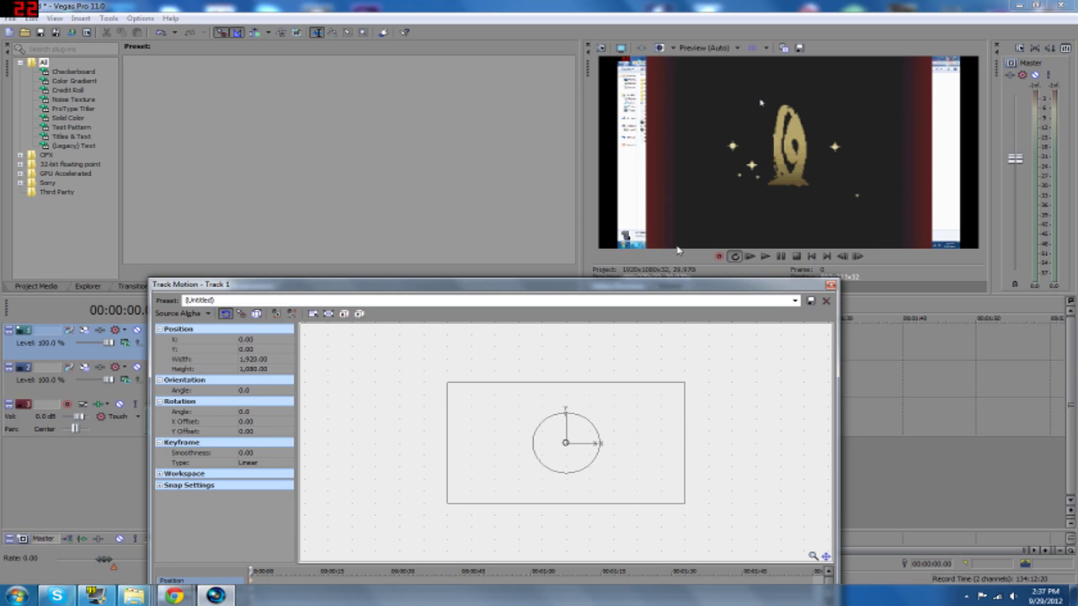
pyautogui.moveTo(684, 505); pyautogui.dragTo(612, 471)
pyautogui.moveTo(529, 426)
pyautogui.mouseDown()
pyautogui.moveTo(470, 418)
pyautogui.moveTo(511, 433)
pyautogui.mouseUp()
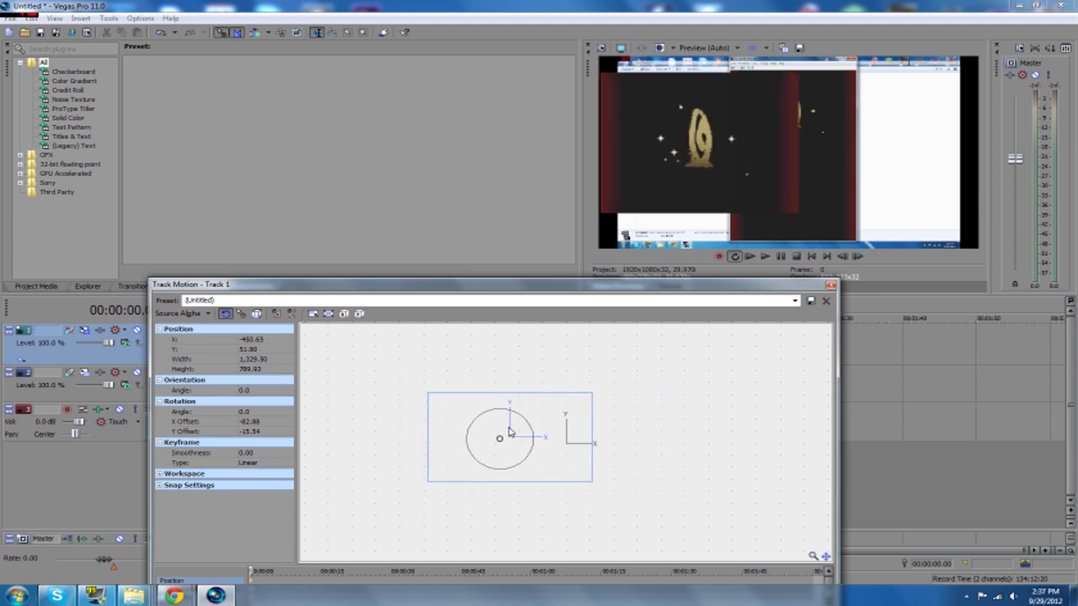
pyautogui.click(793, 301)
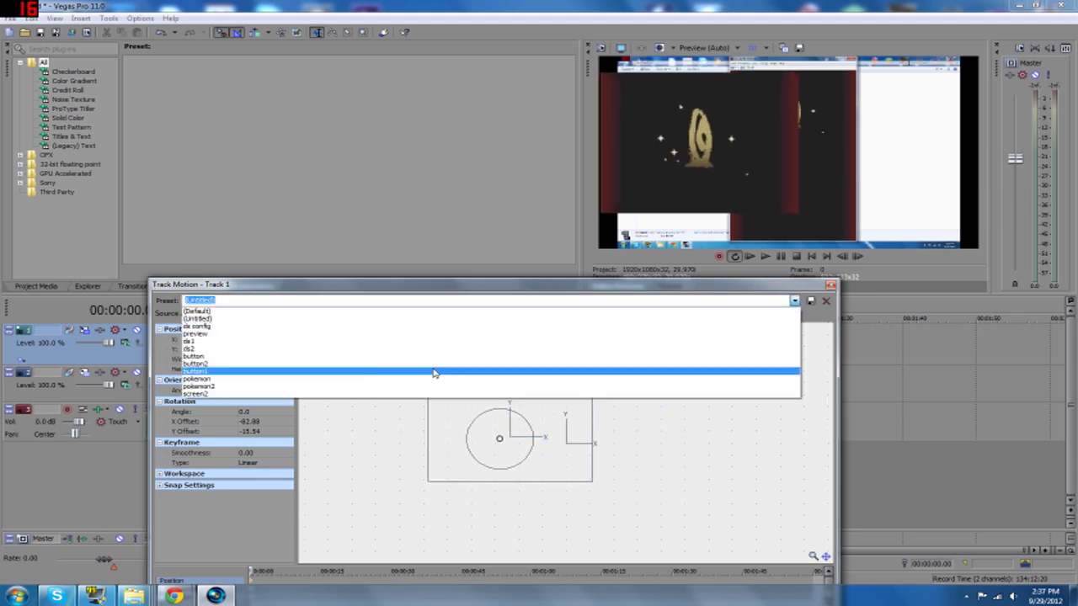
pyautogui.click(448, 347)
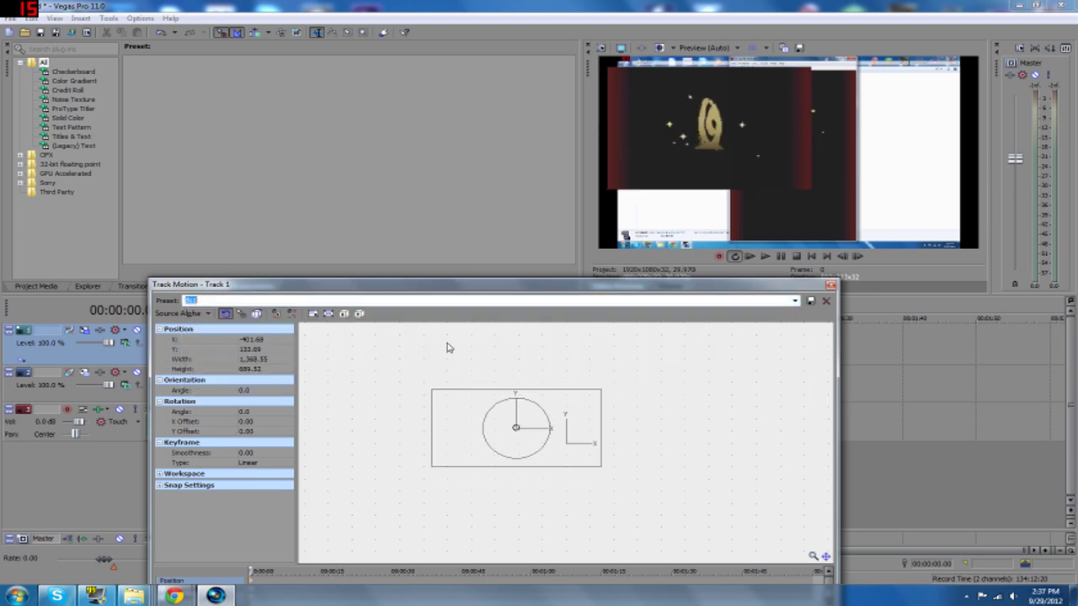
pyautogui.click(831, 285)
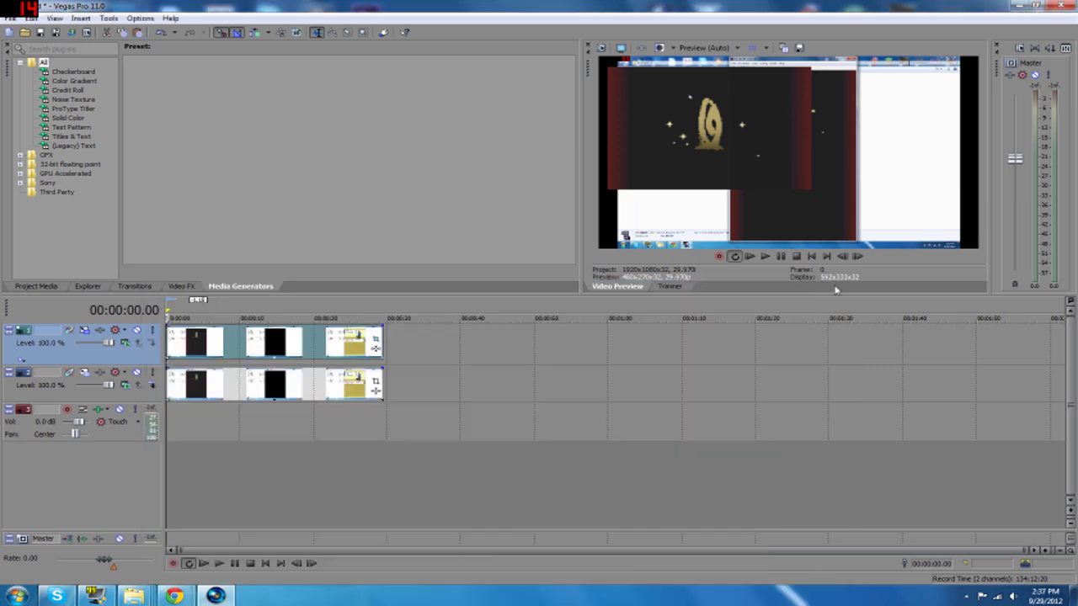
pyautogui.click(375, 384)
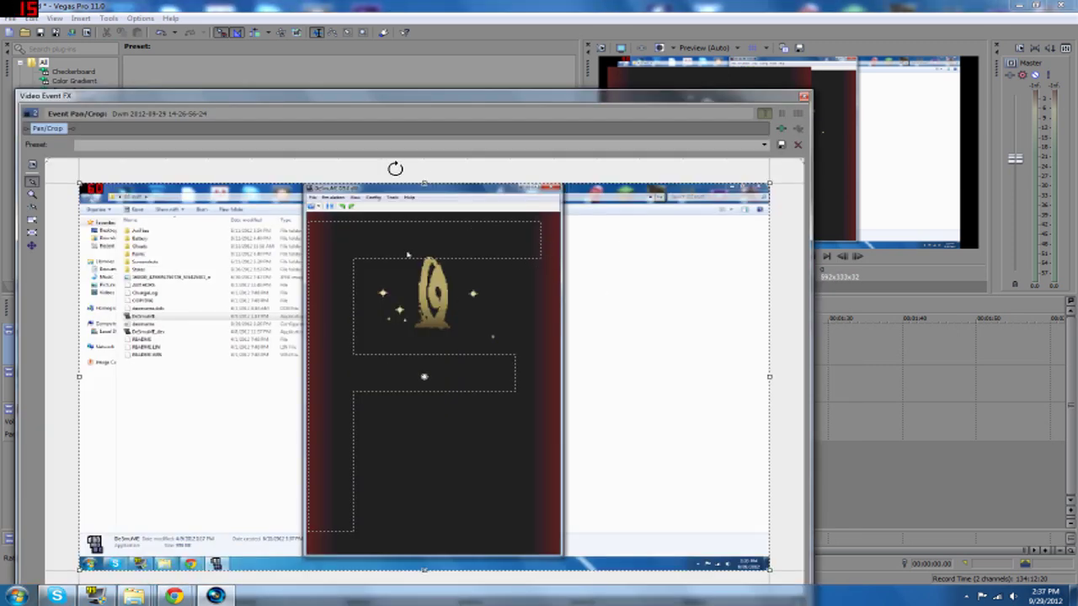
# - Crop the clip to the DS bottom screen with the screen2 preset, nudging the frame right
pyautogui.moveTo(423, 181); pyautogui.dragTo(446, 360)
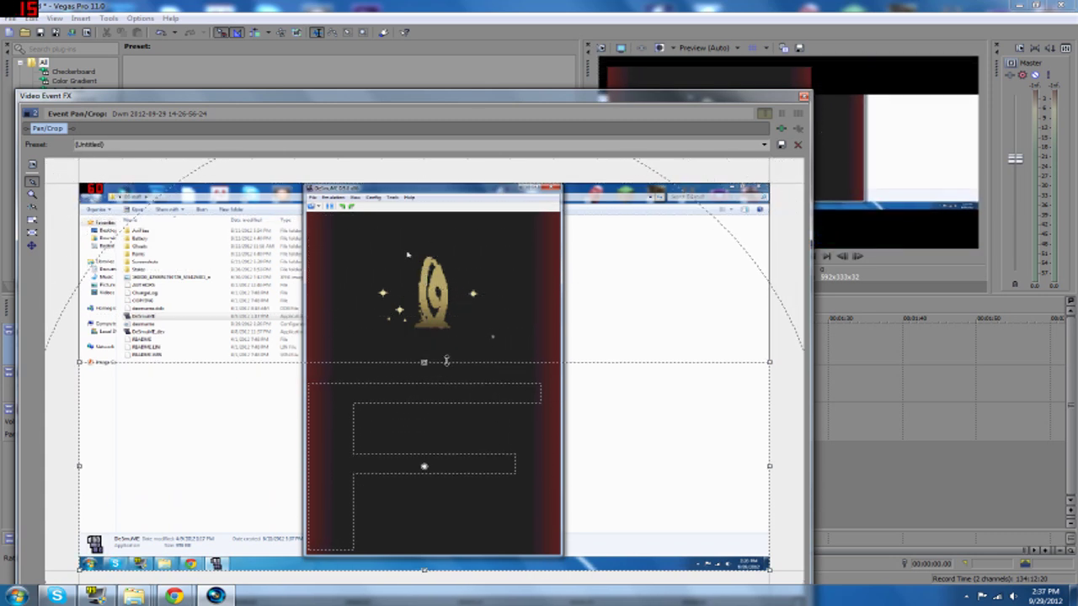
pyautogui.click(765, 146)
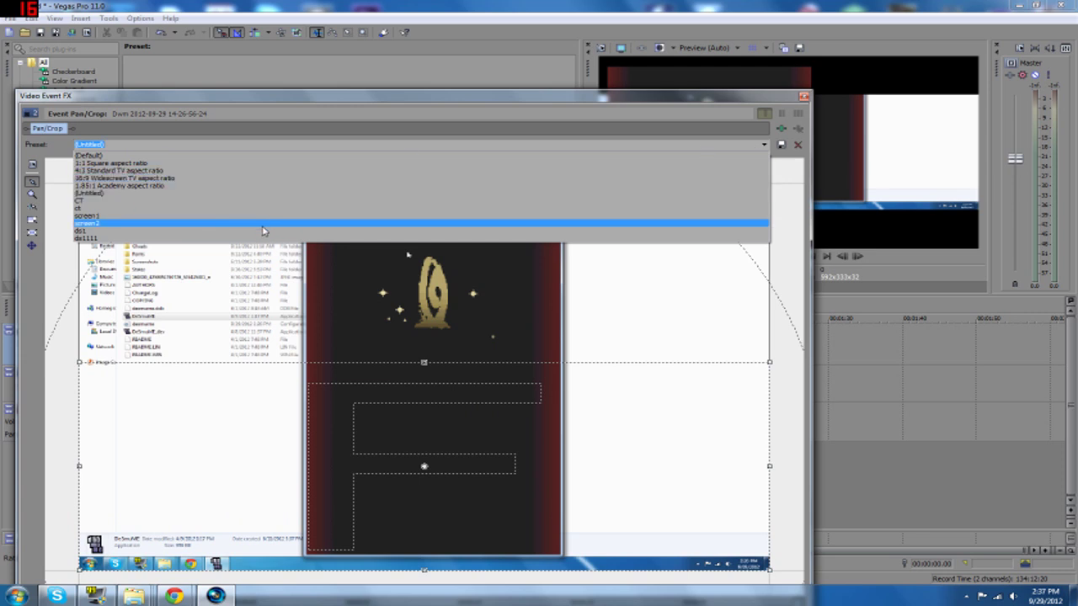
pyautogui.click(261, 223)
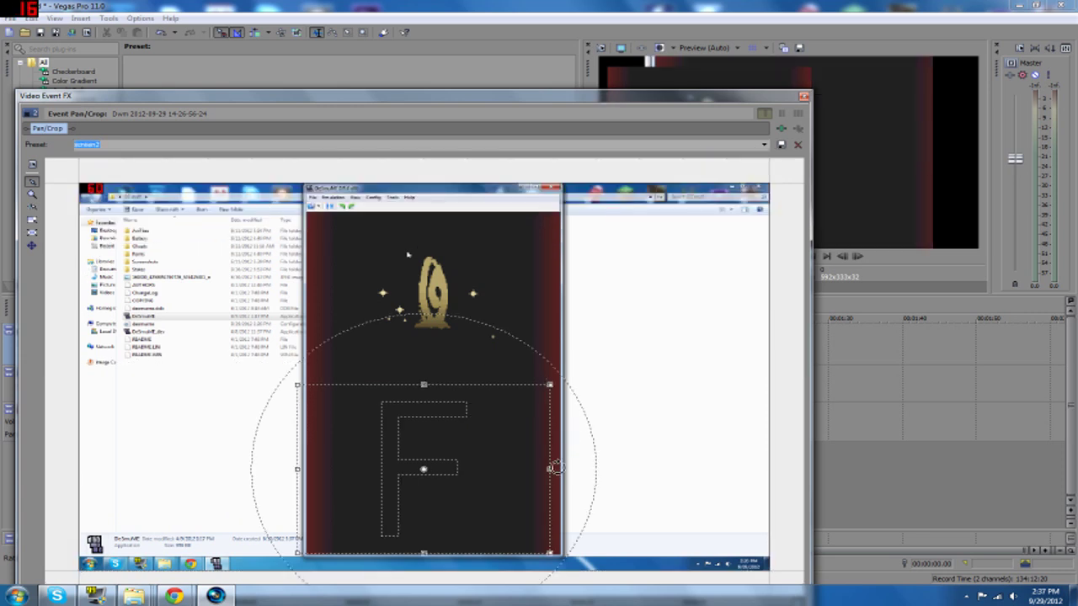
pyautogui.moveTo(549, 470); pyautogui.dragTo(562, 469)
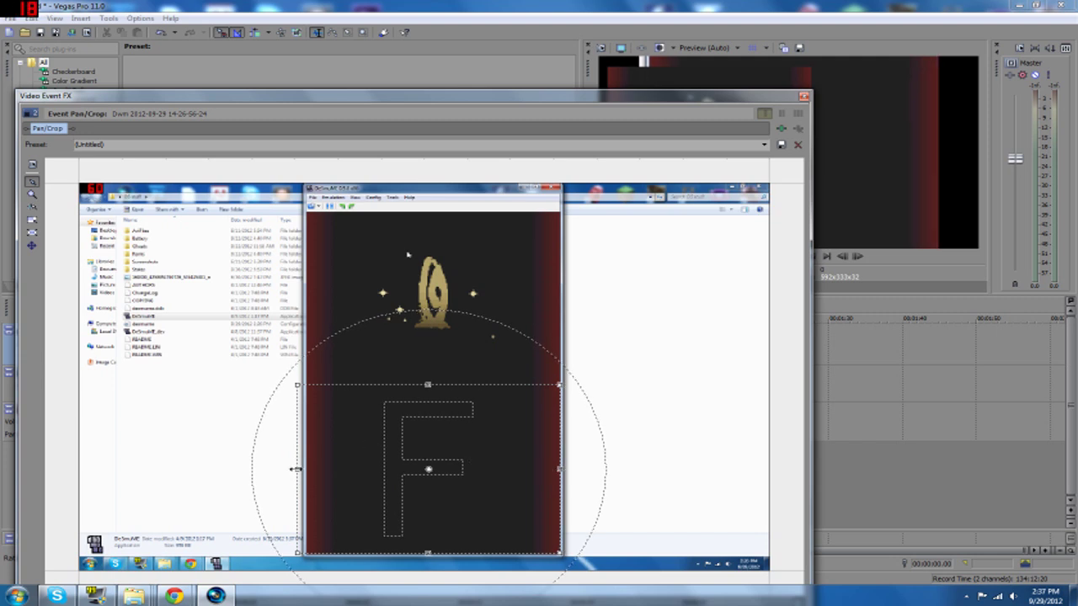
pyautogui.moveTo(298, 469); pyautogui.dragTo(306, 468)
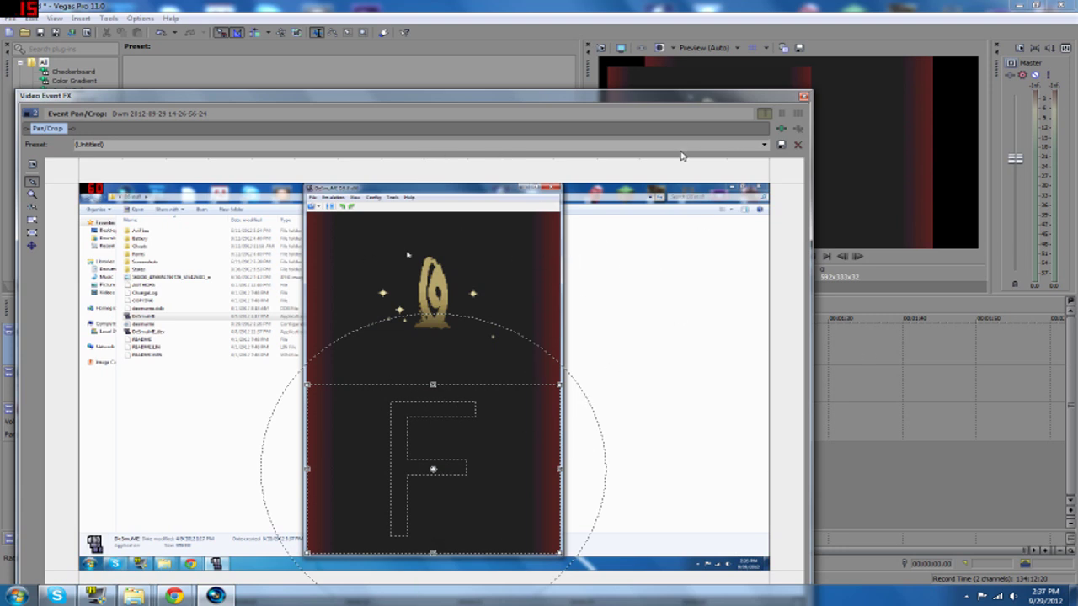
pyautogui.click(804, 98)
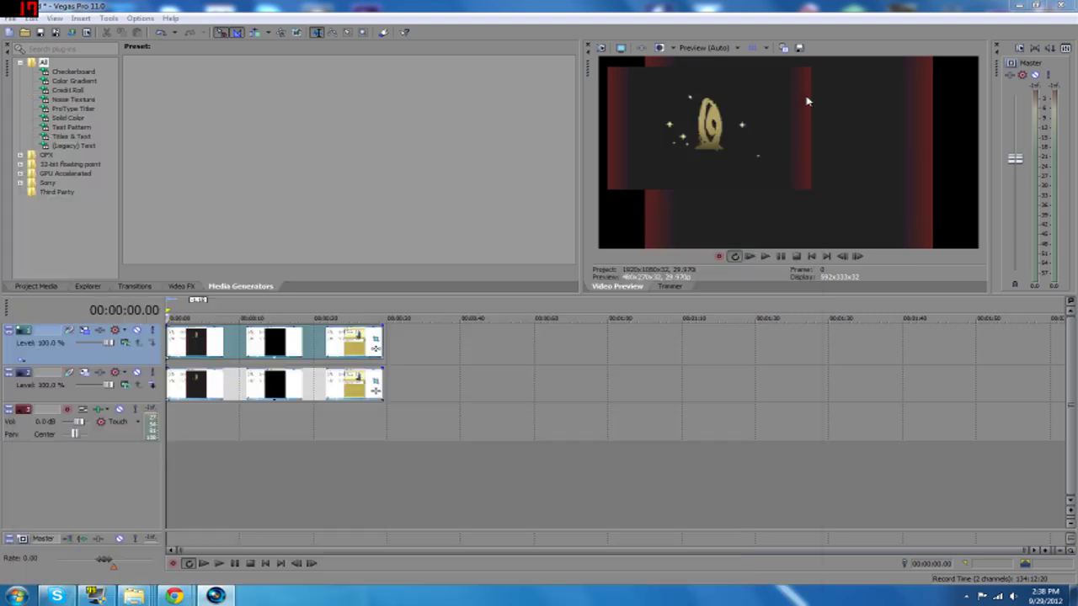
# - Apply the saved ds2 track motion preset to Track 2, placing it beside the other screen
pyautogui.click(85, 373)
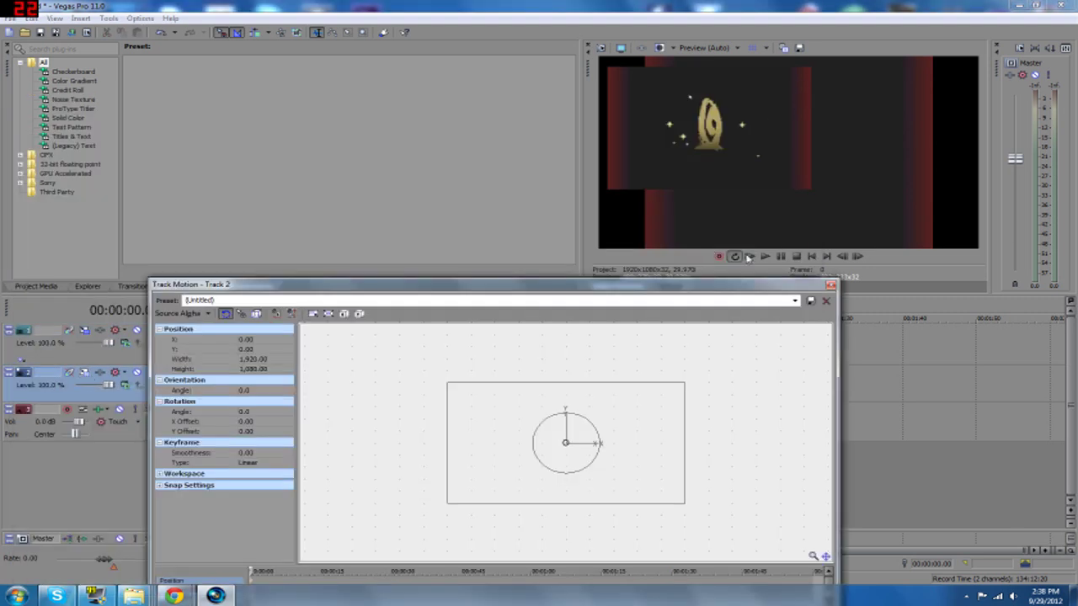
pyautogui.click(794, 301)
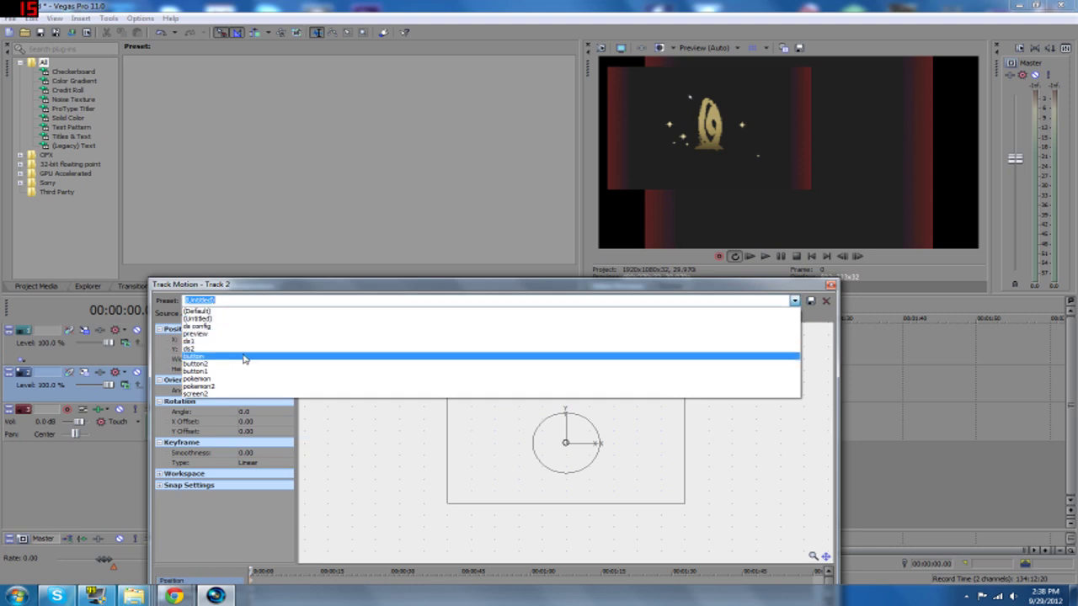
pyautogui.click(249, 349)
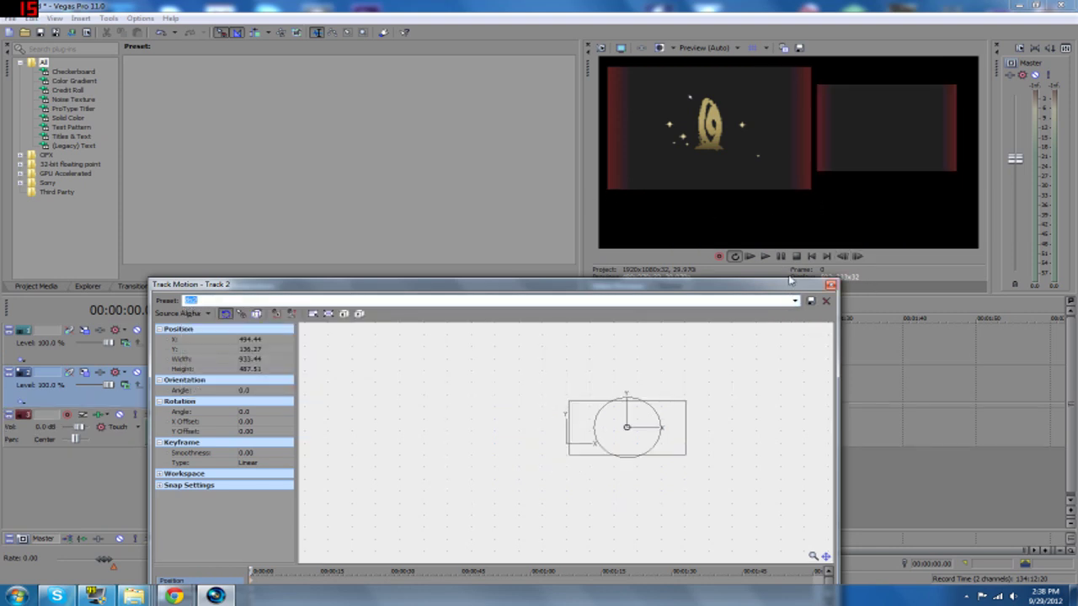
pyautogui.click(831, 286)
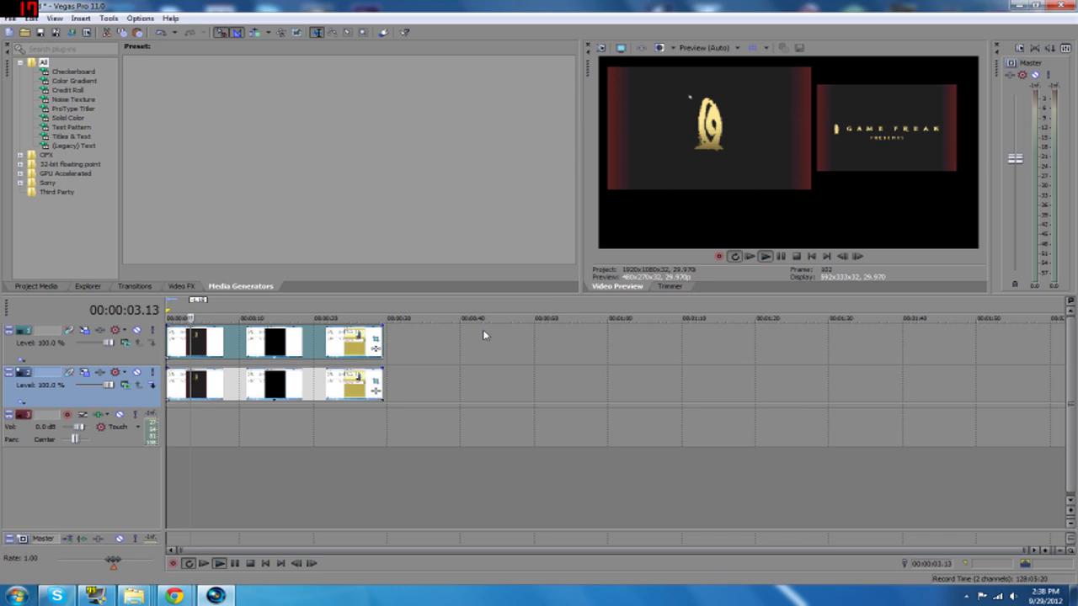
pyautogui.click(266, 431)
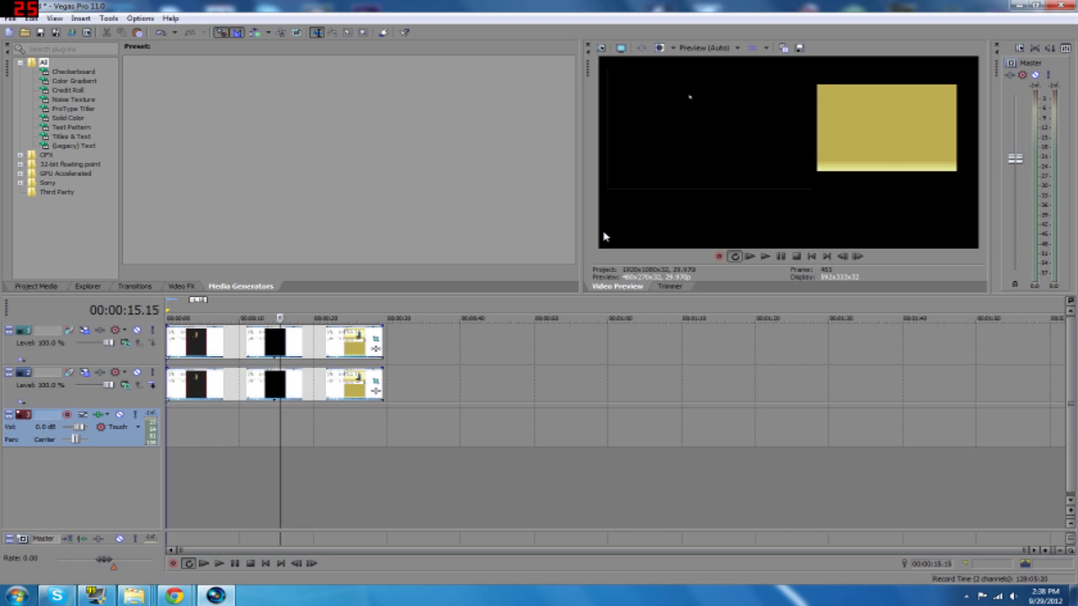
pyautogui.press('space')
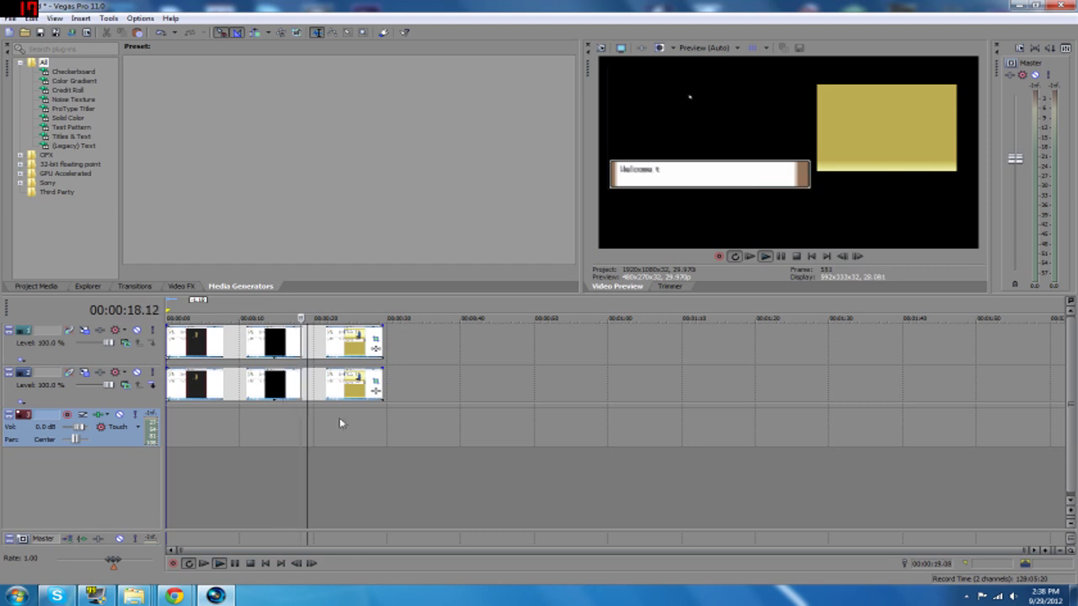
pyautogui.press('space')
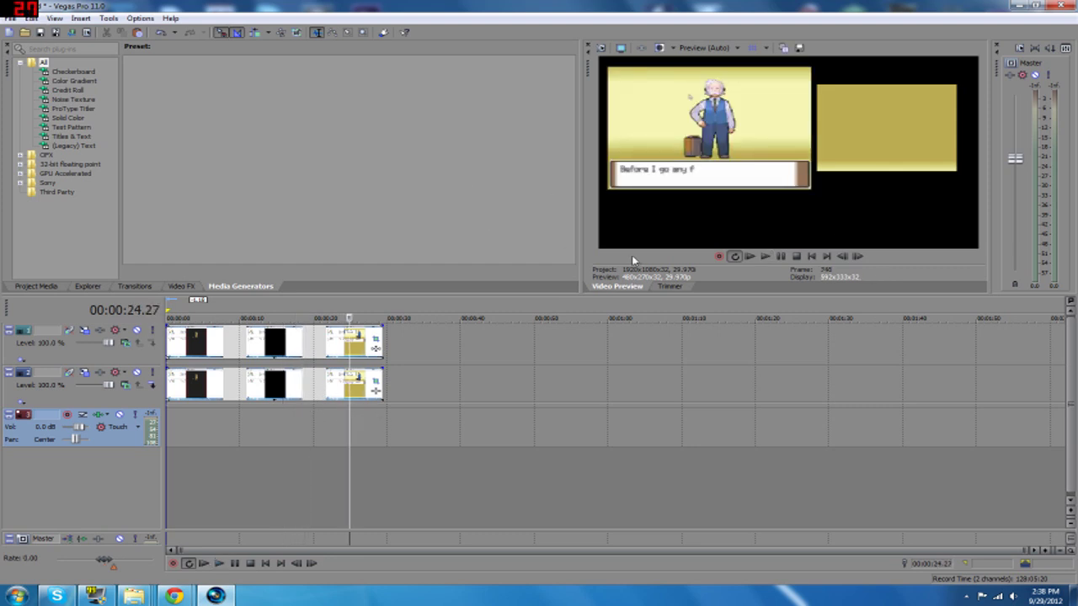
pyautogui.press('Home')
pyautogui.press('space')
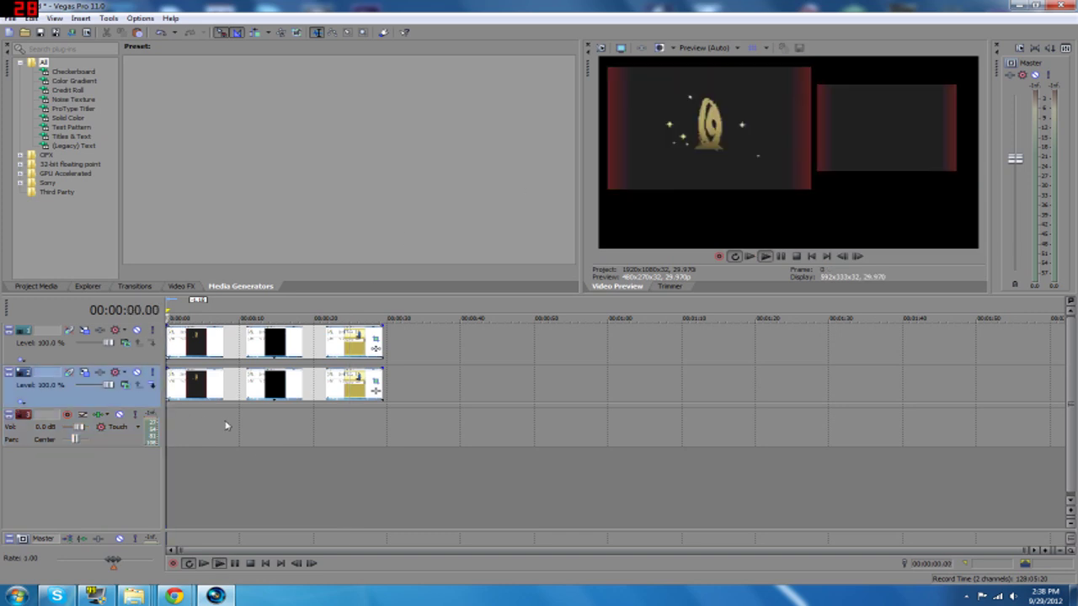
pyautogui.click(265, 423)
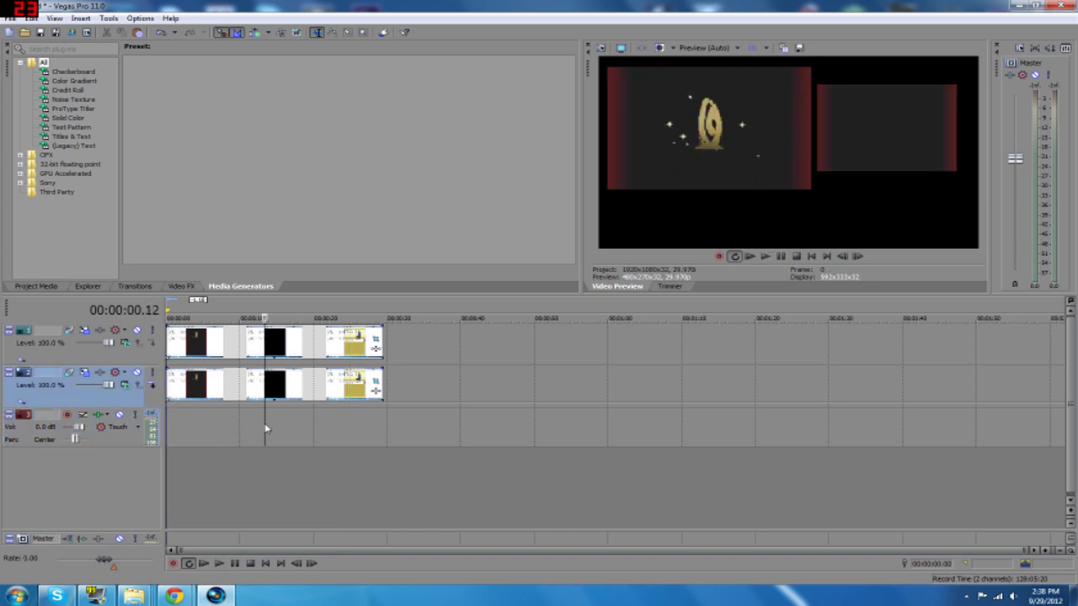
pyautogui.click(358, 427)
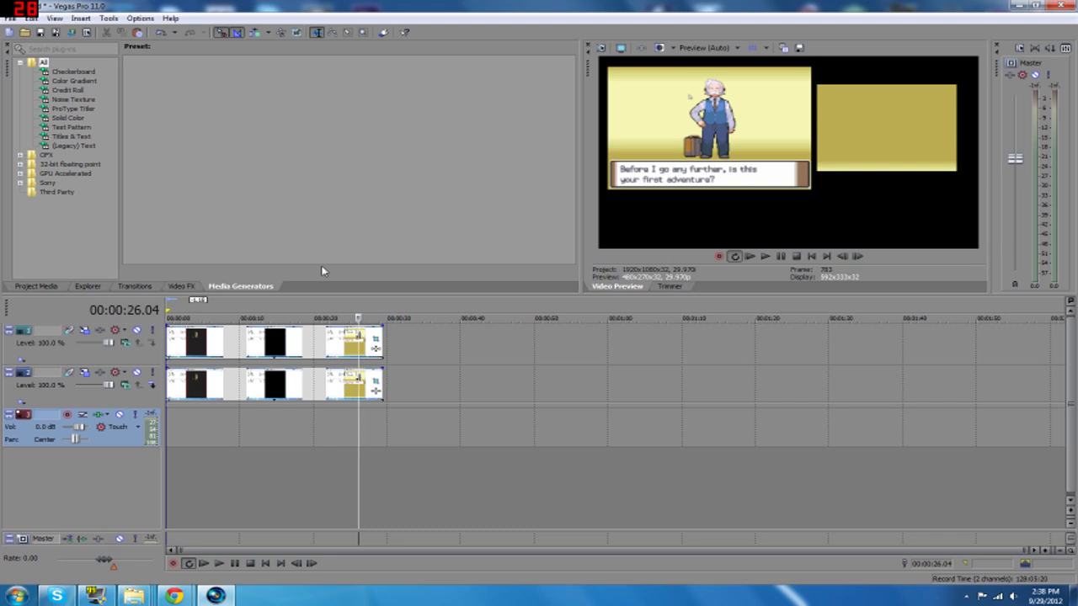
pyautogui.press('space')
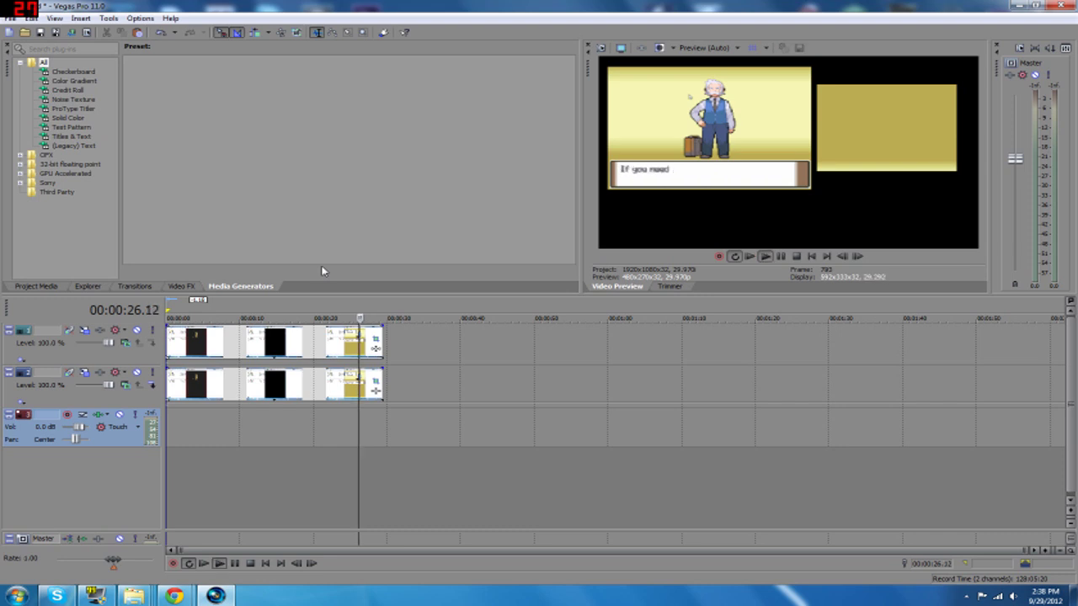
pyautogui.press('space')
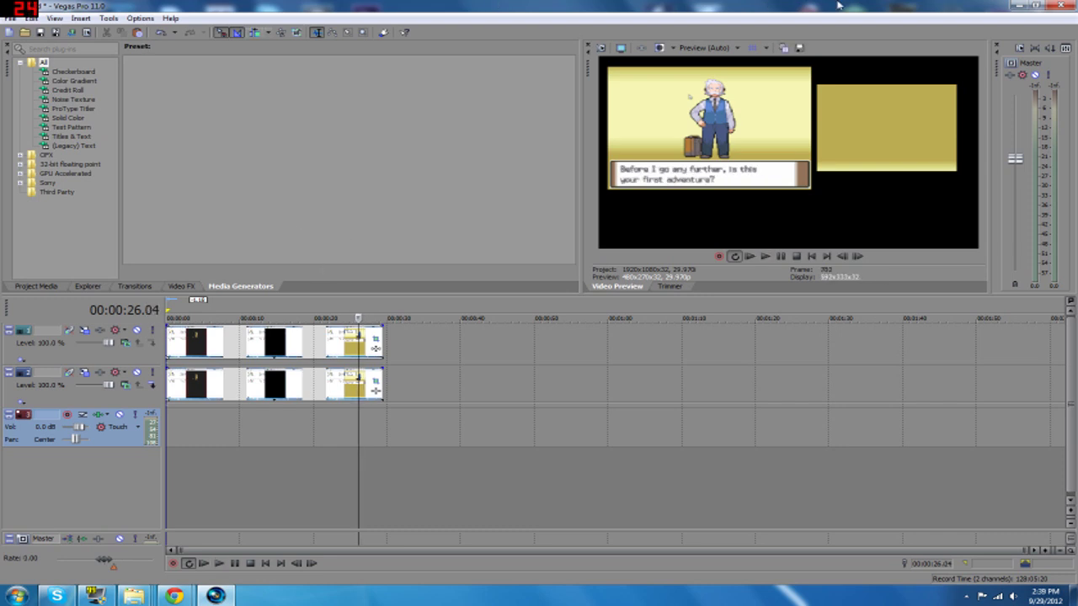
# - Close Vegas Pro without saving the untitled project and minimize the Movies folder
pyautogui.click(1064, 5)
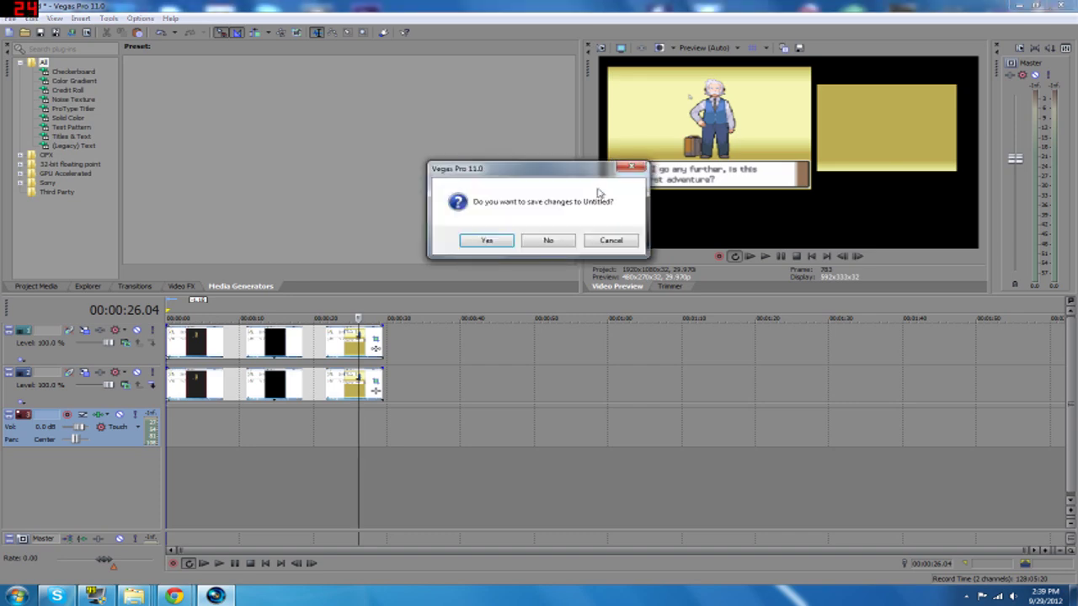
pyautogui.click(555, 240)
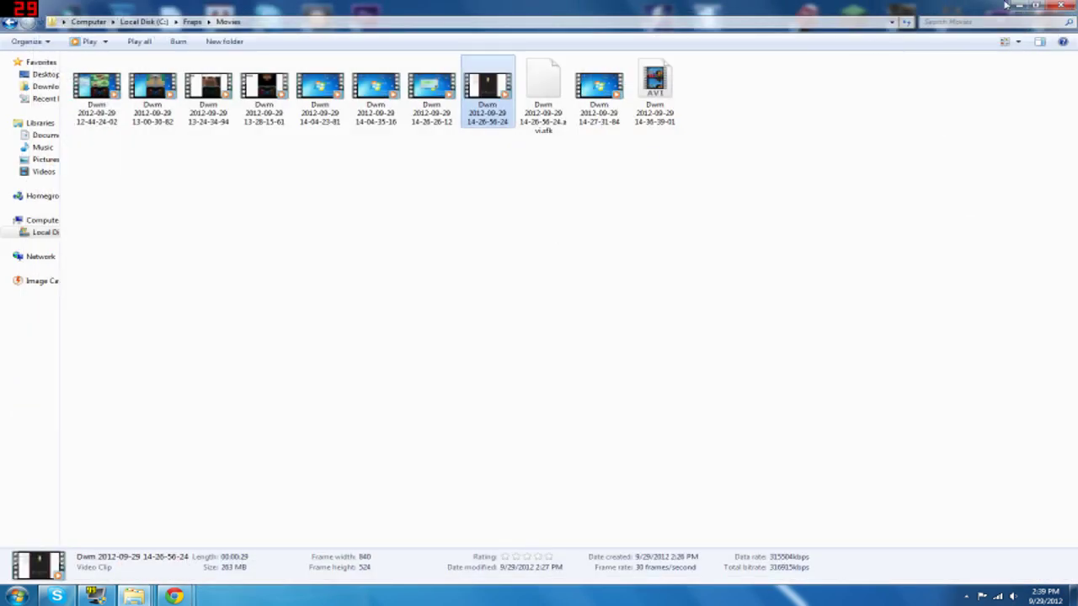
pyautogui.click(1017, 4)
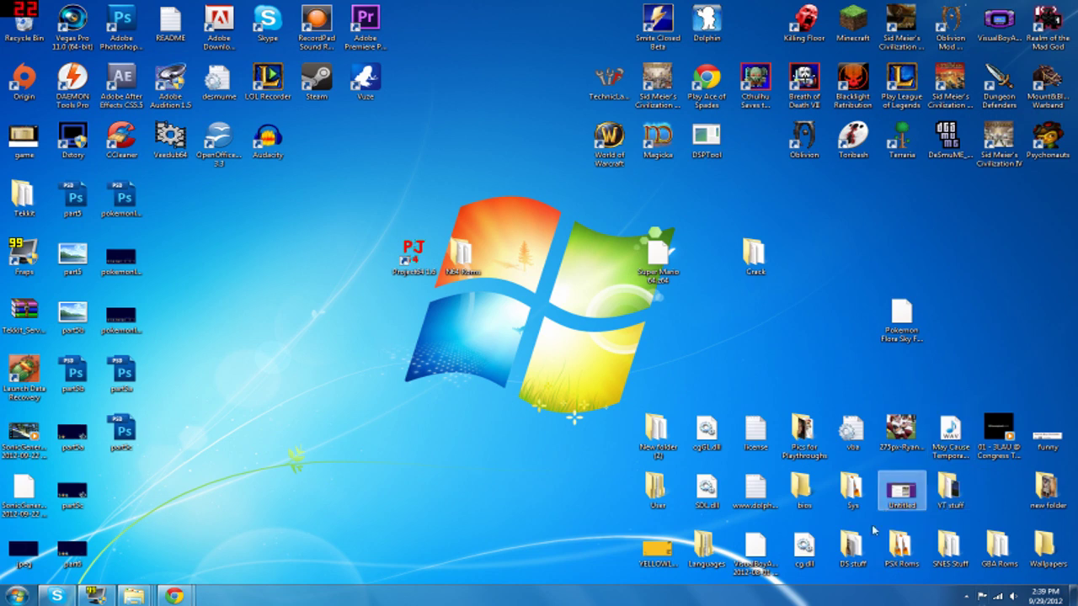
# - Launch DeSmuME.exe from the DS stuff folder on the desktop
pyautogui.doubleClick(846, 559)
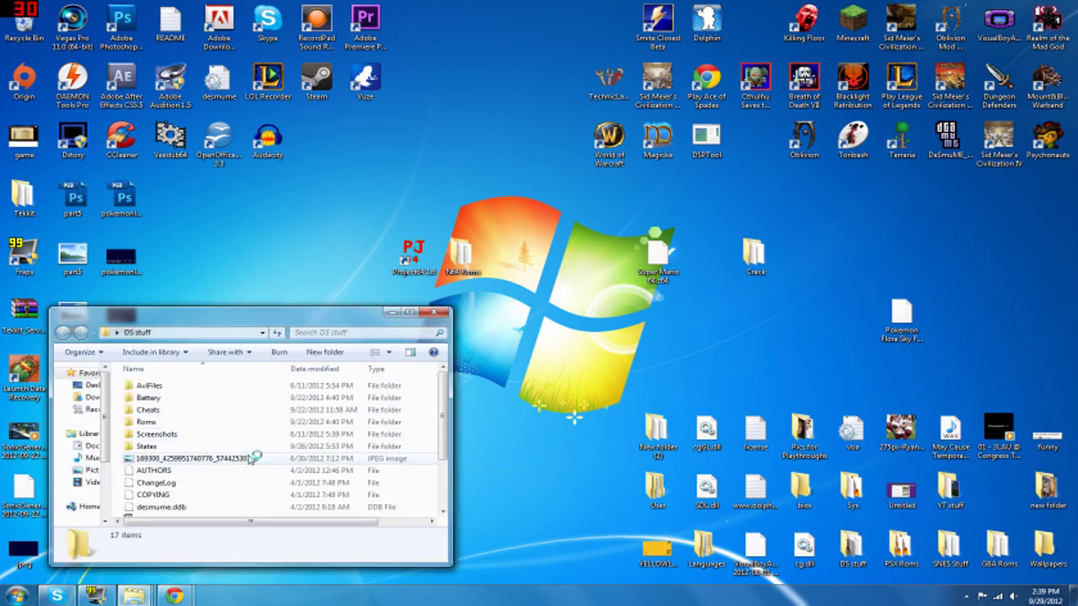
pyautogui.scroll(-2, 258, 457)
pyautogui.doubleClick(238, 457)
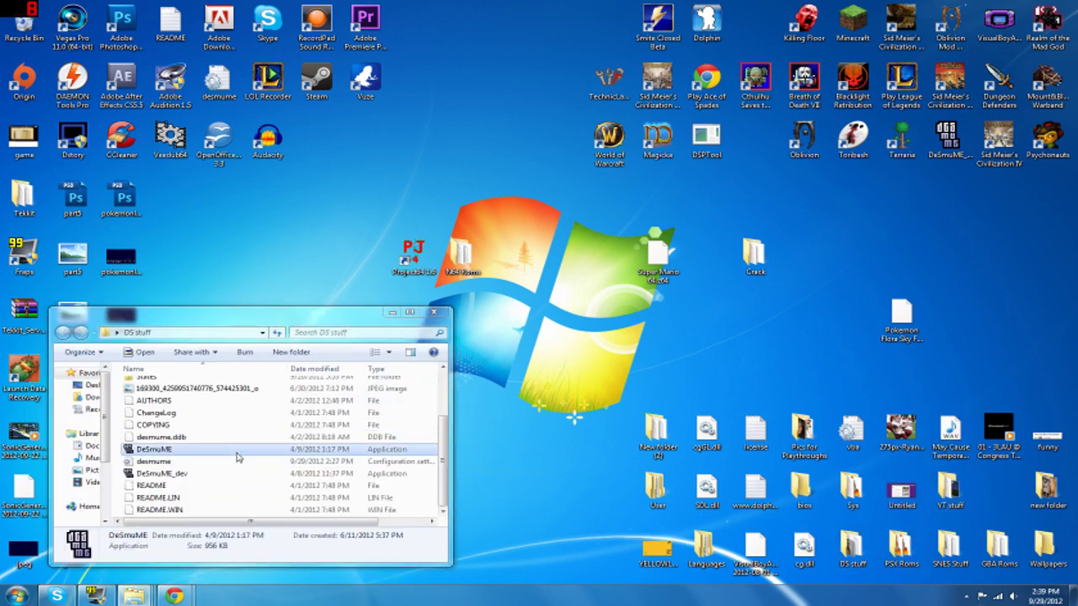
# - Confirm the 3D settings with the SoftRasterizer renderer unchanged
pyautogui.click(460, 24)
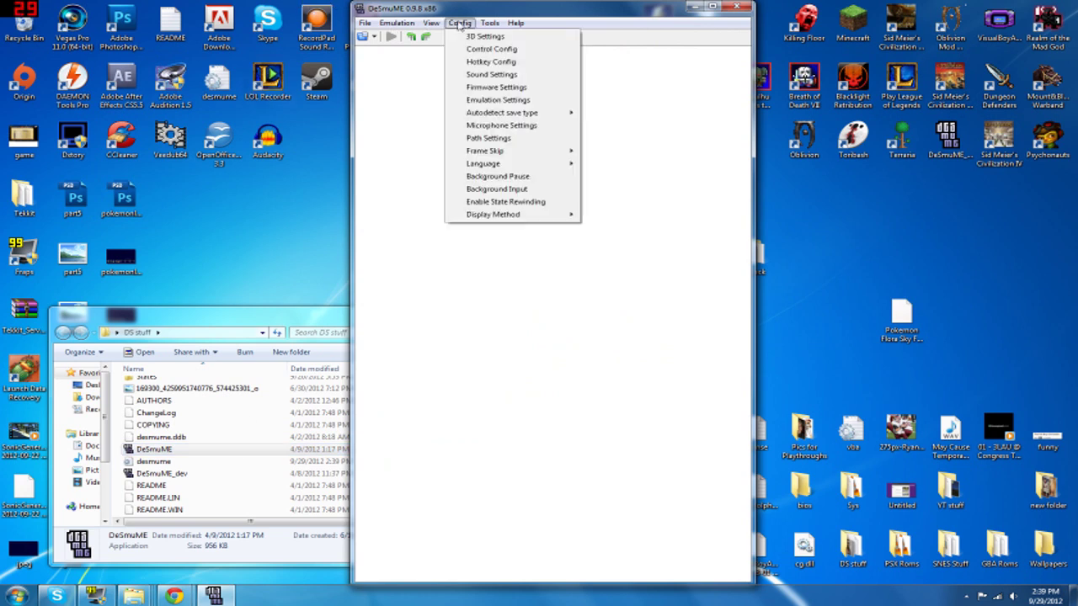
pyautogui.click(484, 38)
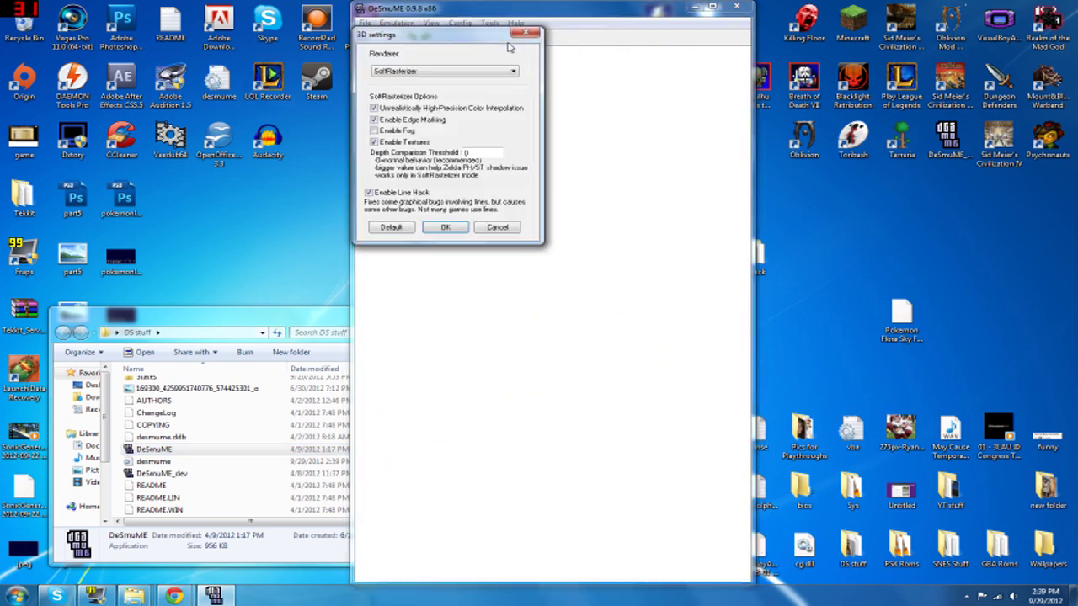
pyautogui.click(452, 233)
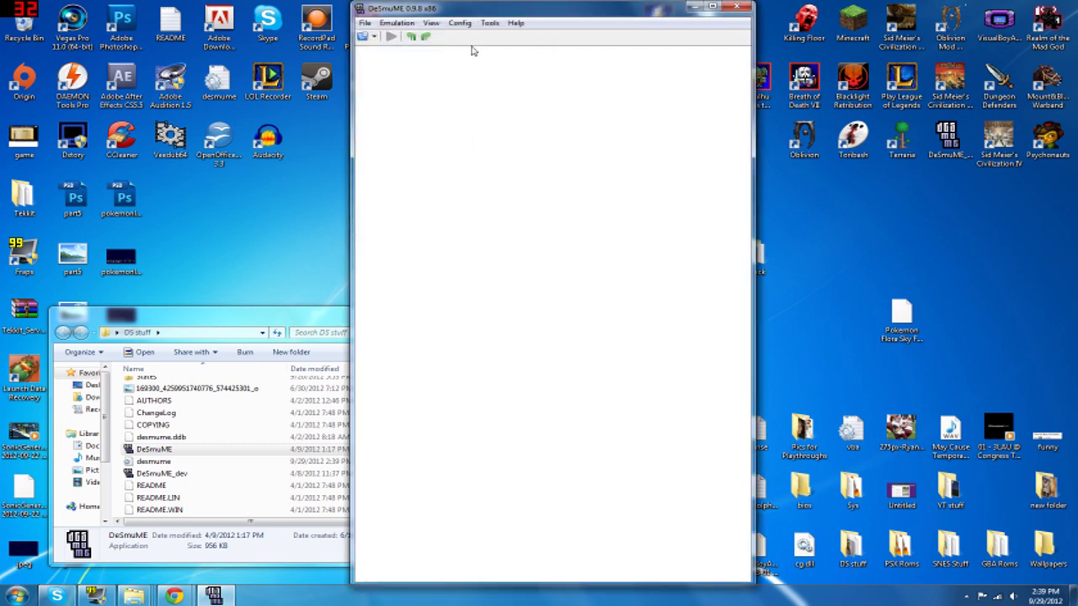
pyautogui.click(468, 25)
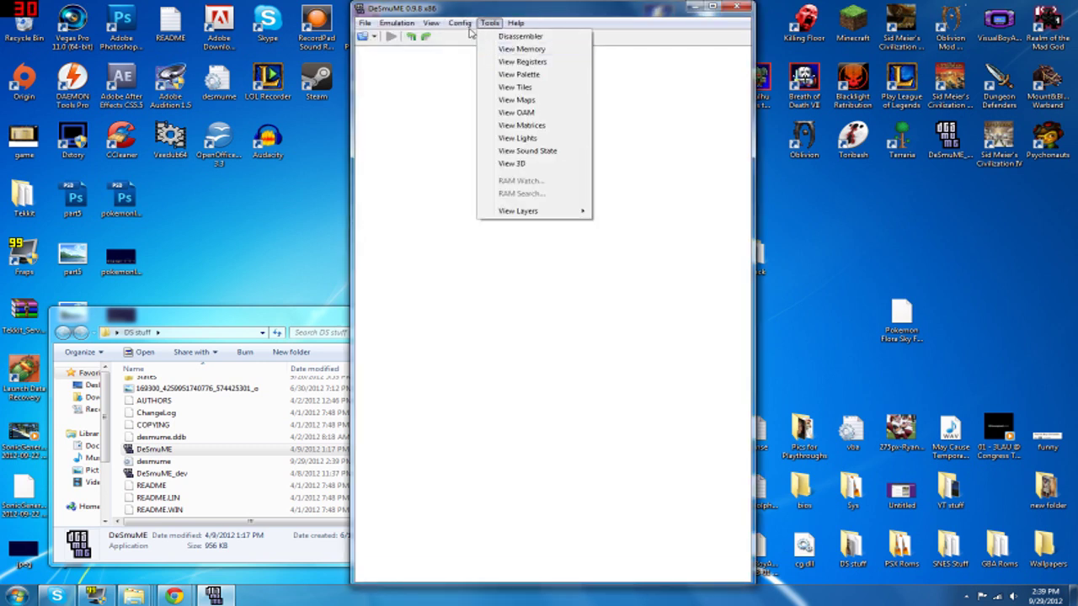
pyautogui.click(480, 36)
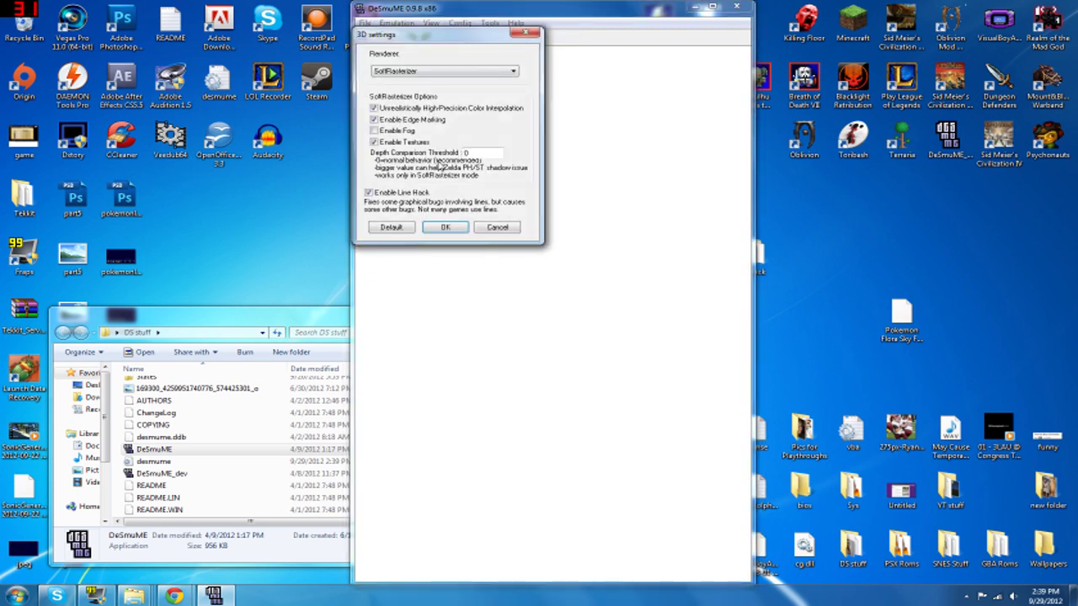
pyautogui.click(448, 226)
# - Review the control mappings: A to Z, B to X, Start to Enter, Select to RShift
pyautogui.click(459, 23)
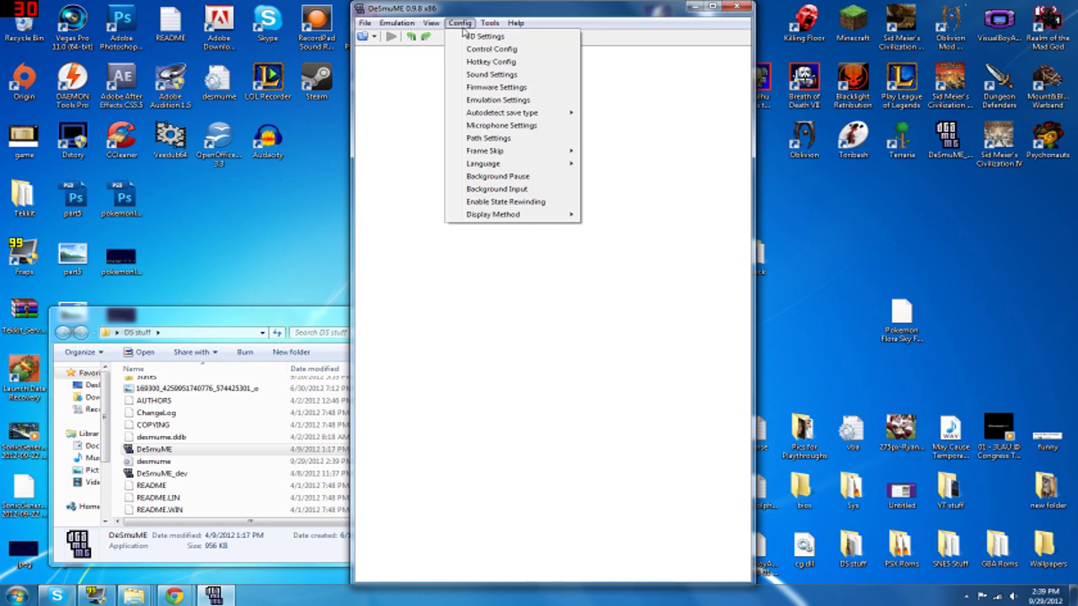
pyautogui.moveTo(493, 26)
pyautogui.moveTo(459, 24)
pyautogui.click(499, 51)
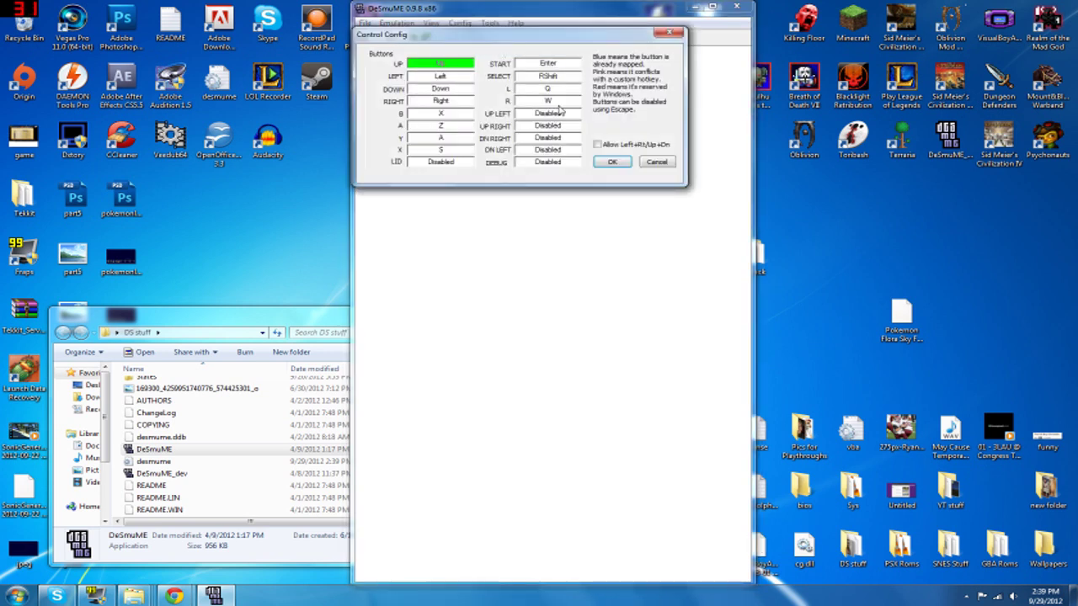
# - Apply sound settings with Direct Sound, buffer 5880 and interpolation None (fastest, sounds bad)
pyautogui.click(606, 161)
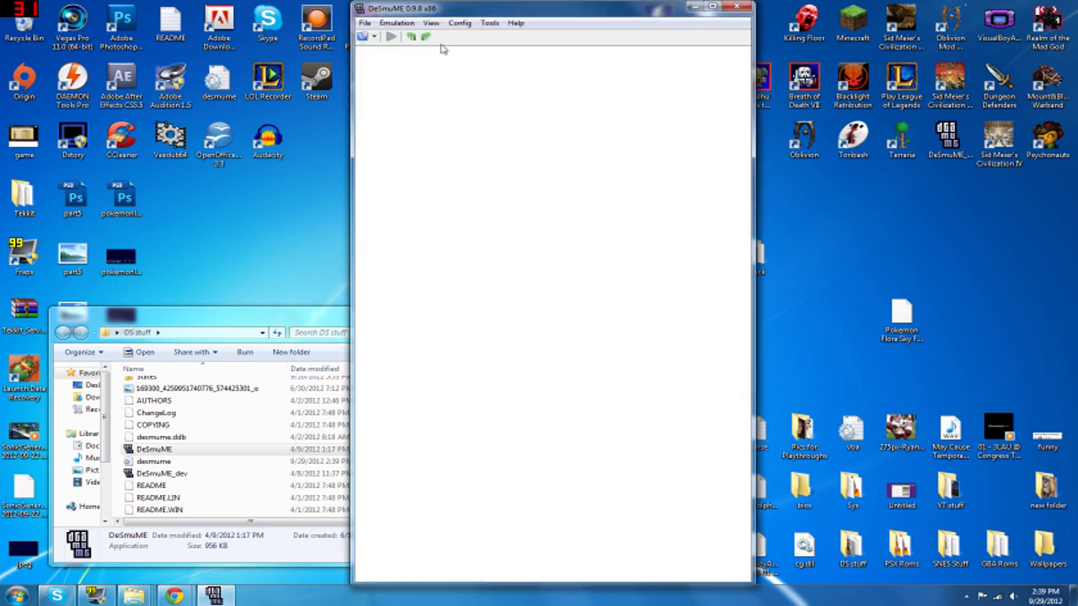
pyautogui.click(459, 23)
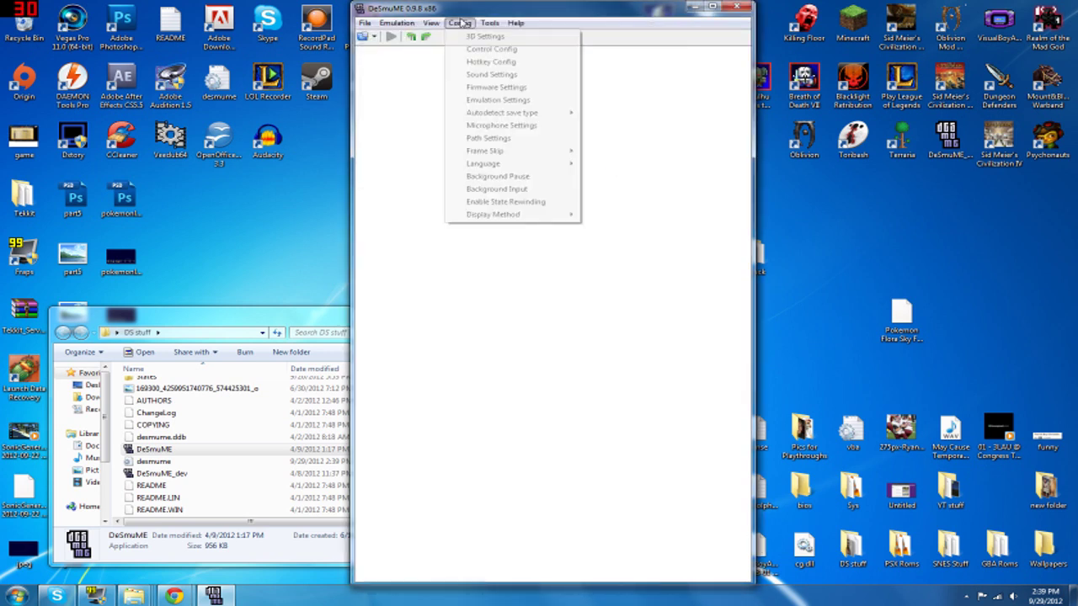
pyautogui.click(495, 74)
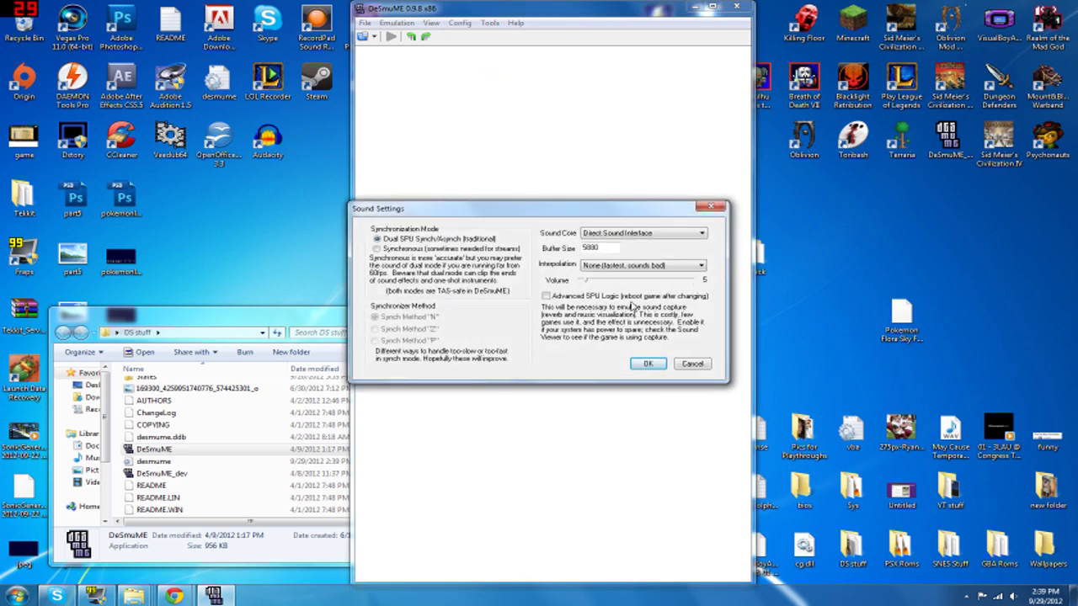
pyautogui.click(655, 268)
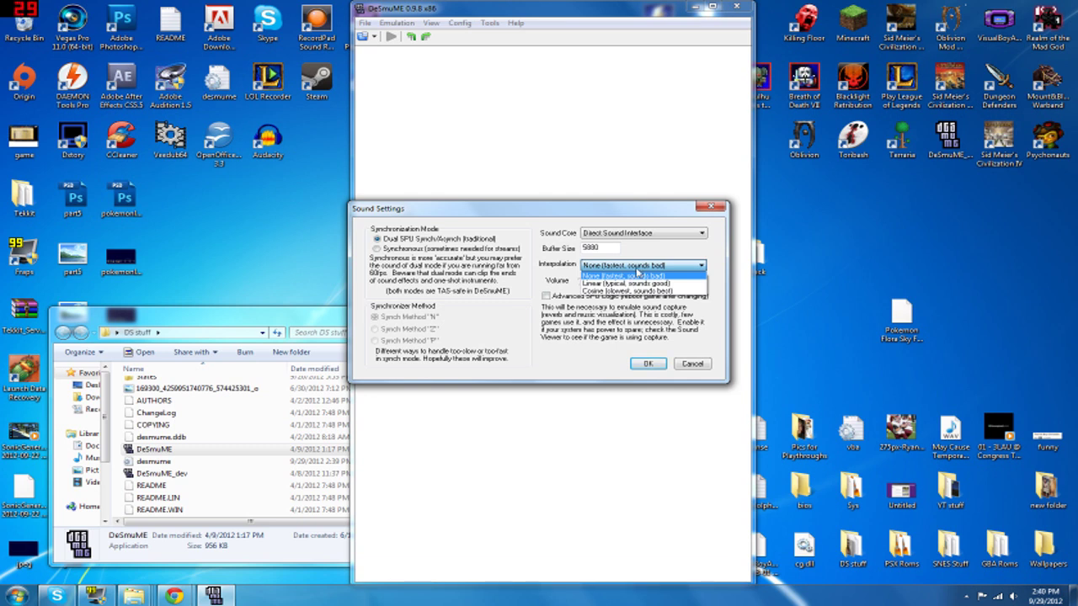
pyautogui.click(638, 274)
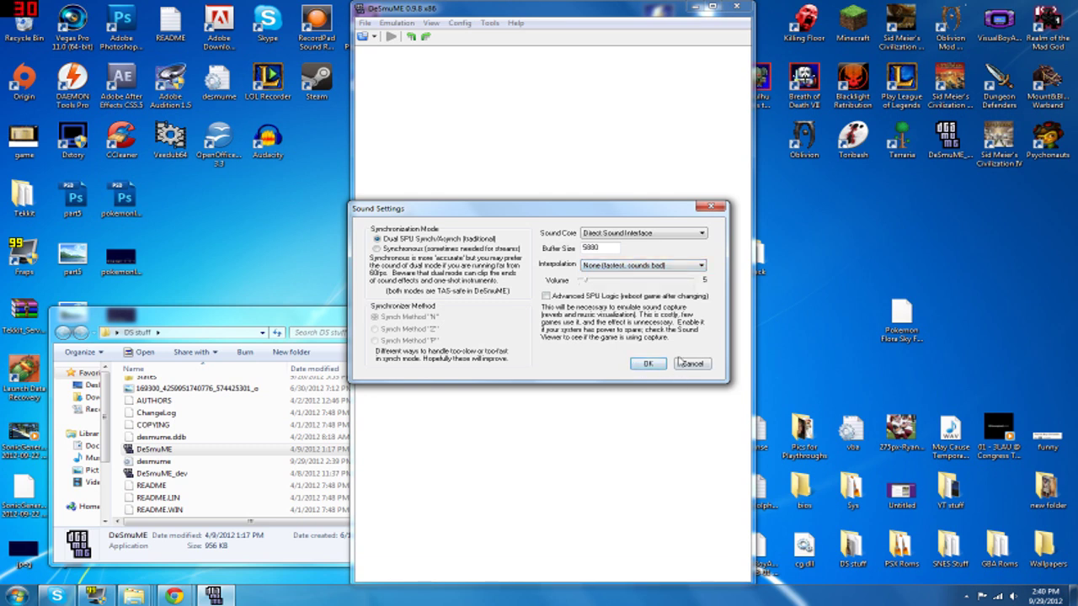
pyautogui.press('Down')
pyautogui.click(608, 266)
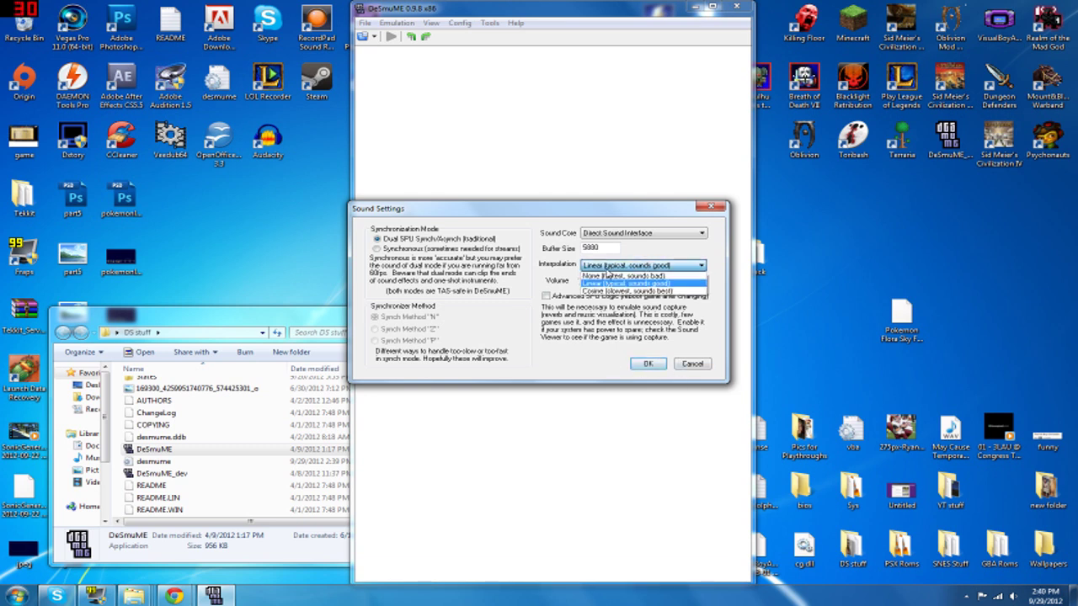
pyautogui.click(609, 274)
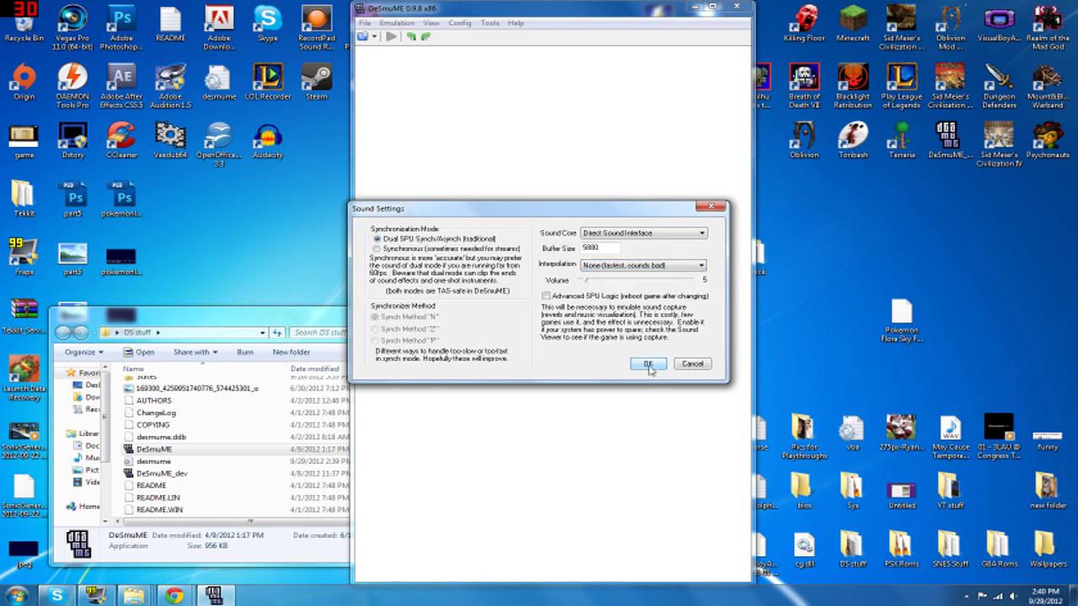
pyautogui.click(647, 364)
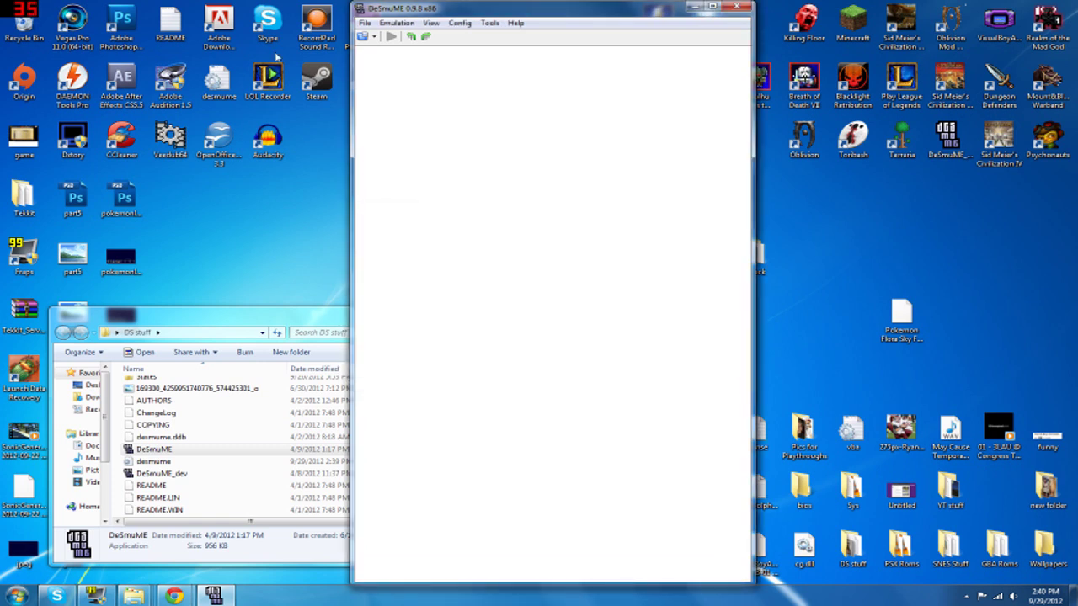
# - Browse the Config and View menus toward the LCDs layout options
pyautogui.click(459, 23)
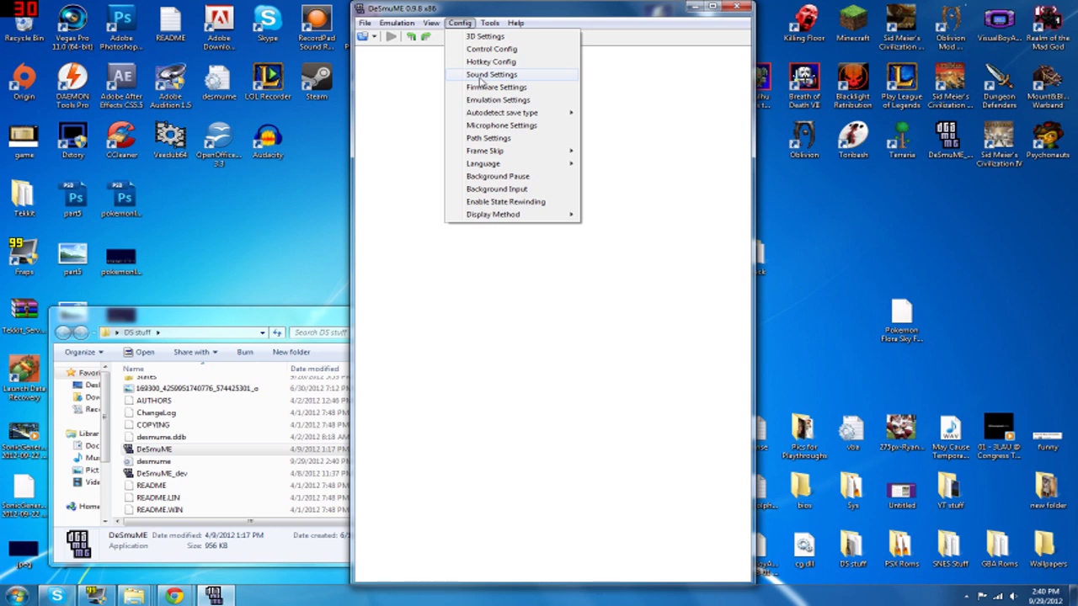
pyautogui.moveTo(552, 154)
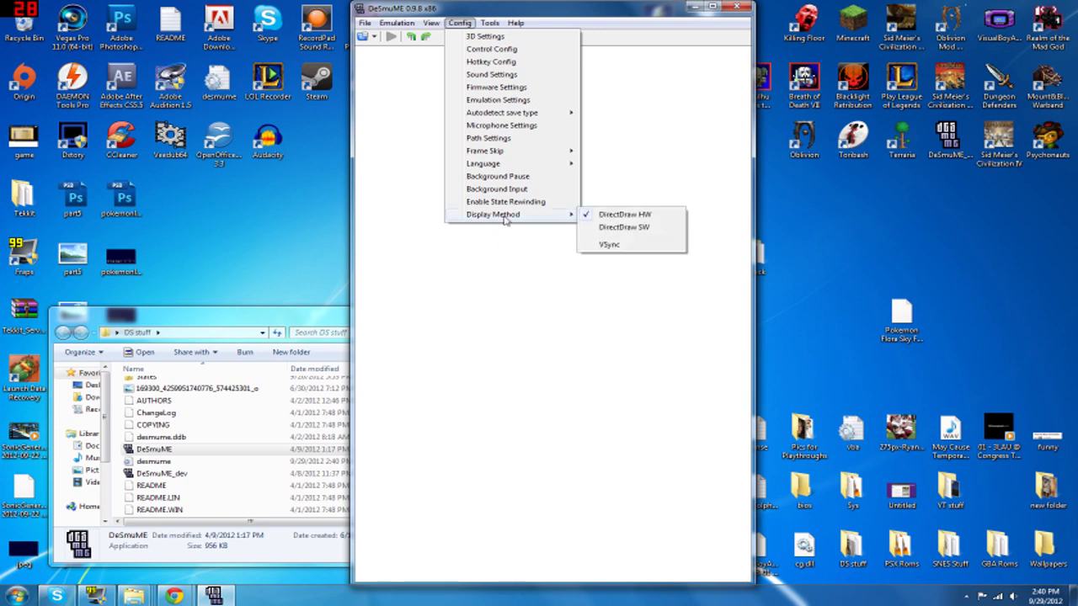
pyautogui.moveTo(402, 26)
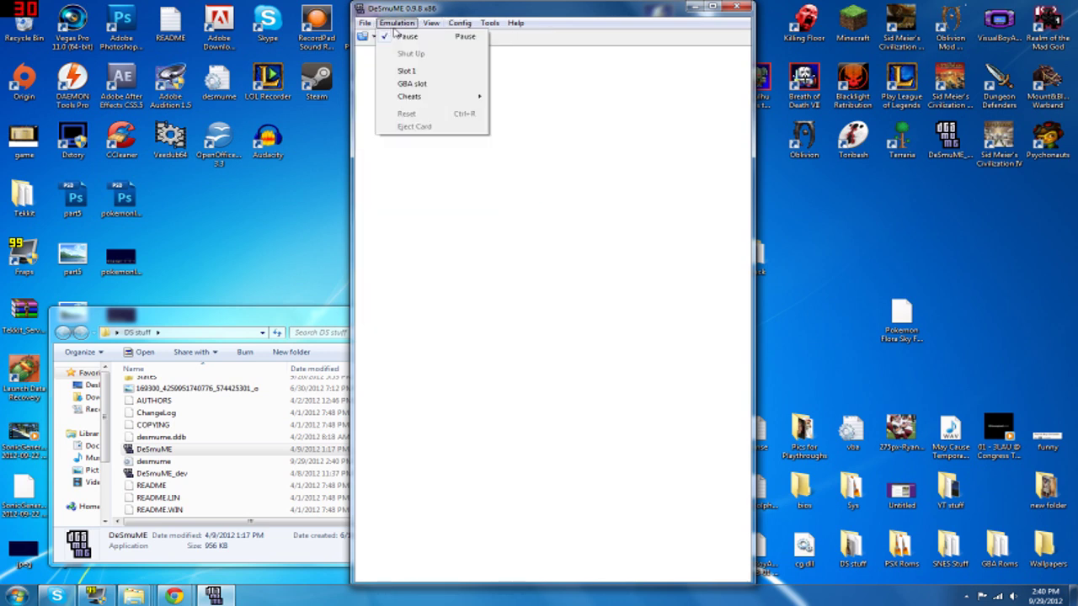
pyautogui.moveTo(494, 41)
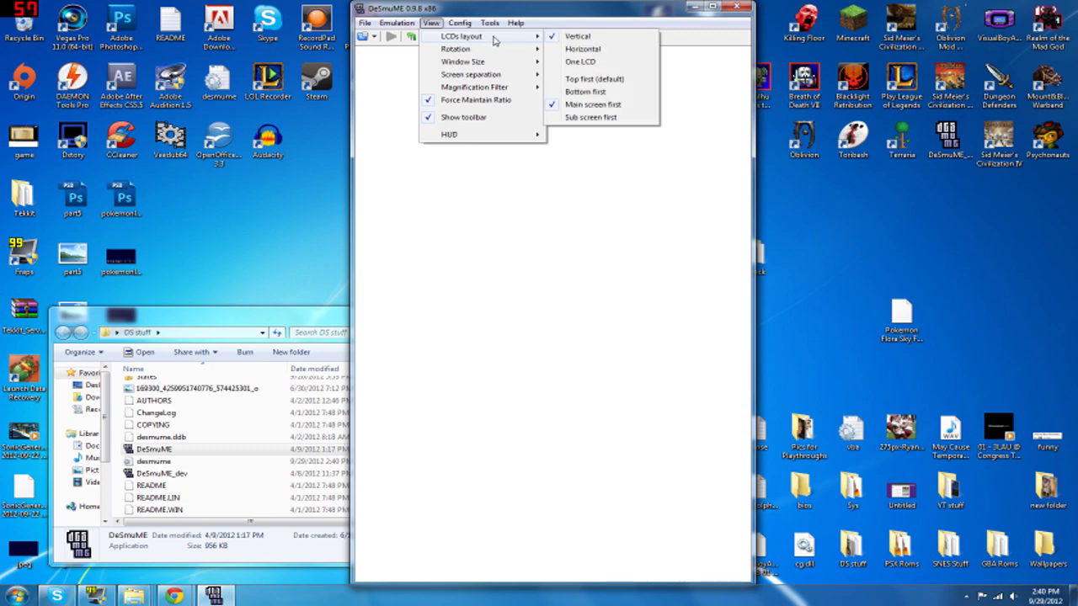
# - Choose the Horizontal LCD layout, move the window left, and load Pokemon_Black.nds from Roms
pyautogui.click(576, 49)
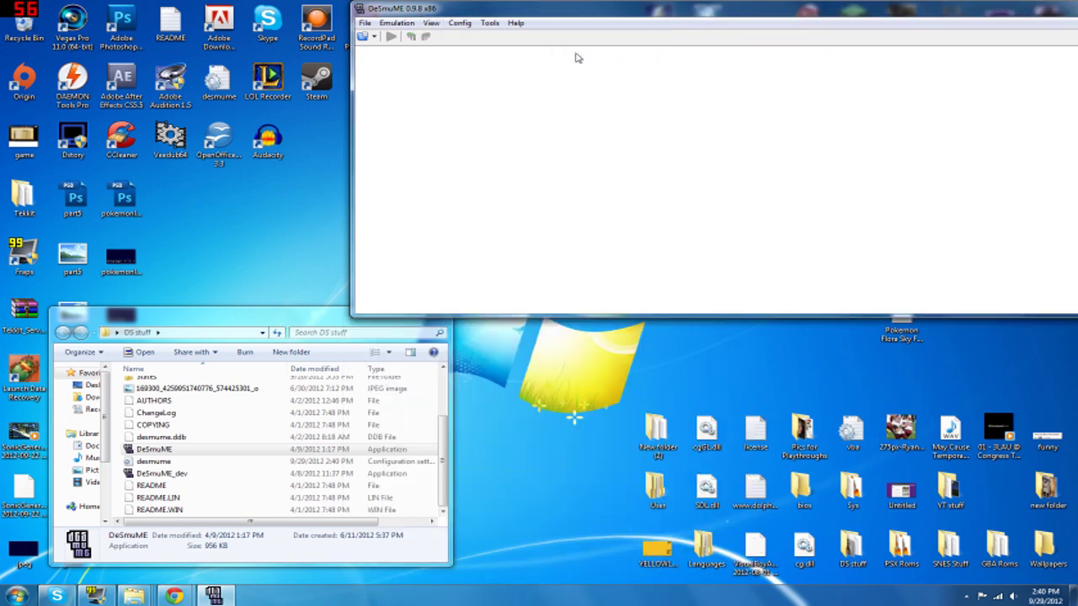
pyautogui.moveTo(565, 5); pyautogui.dragTo(329, 21)
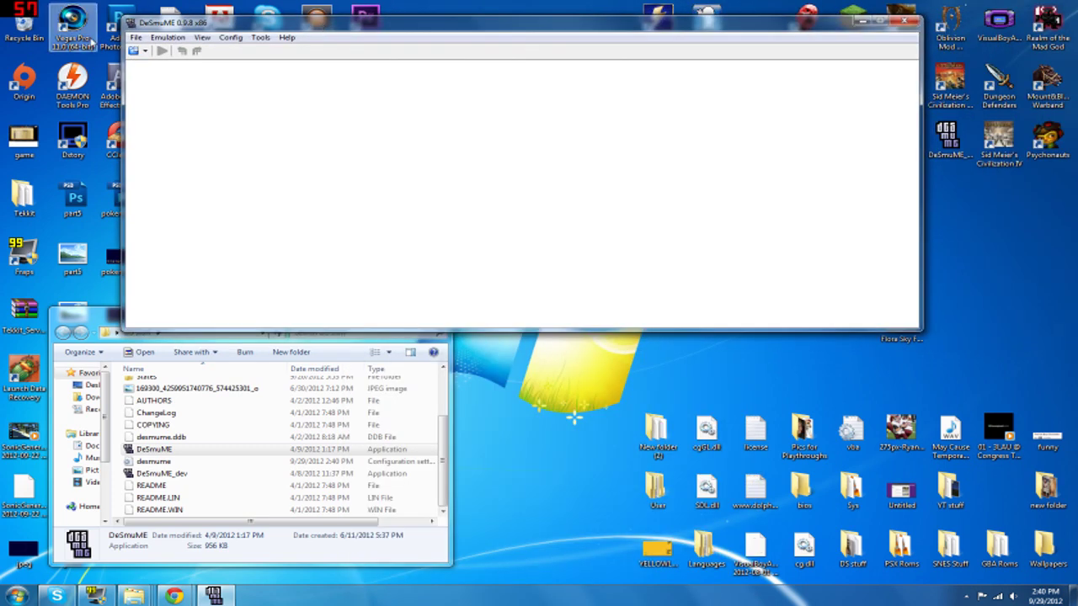
pyautogui.click(132, 38)
pyautogui.click(135, 50)
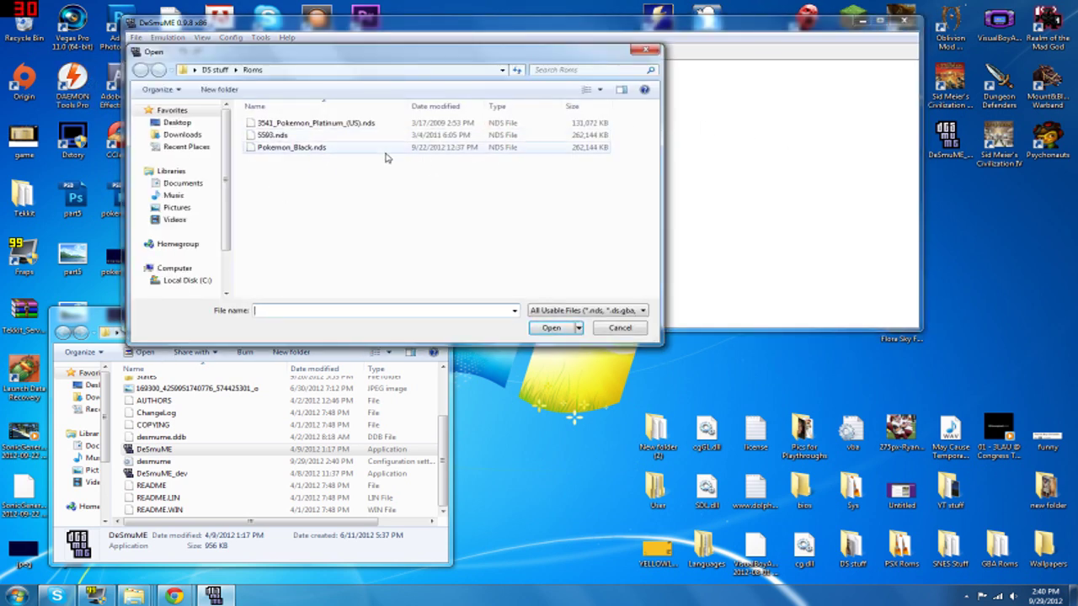
pyautogui.doubleClick(400, 127)
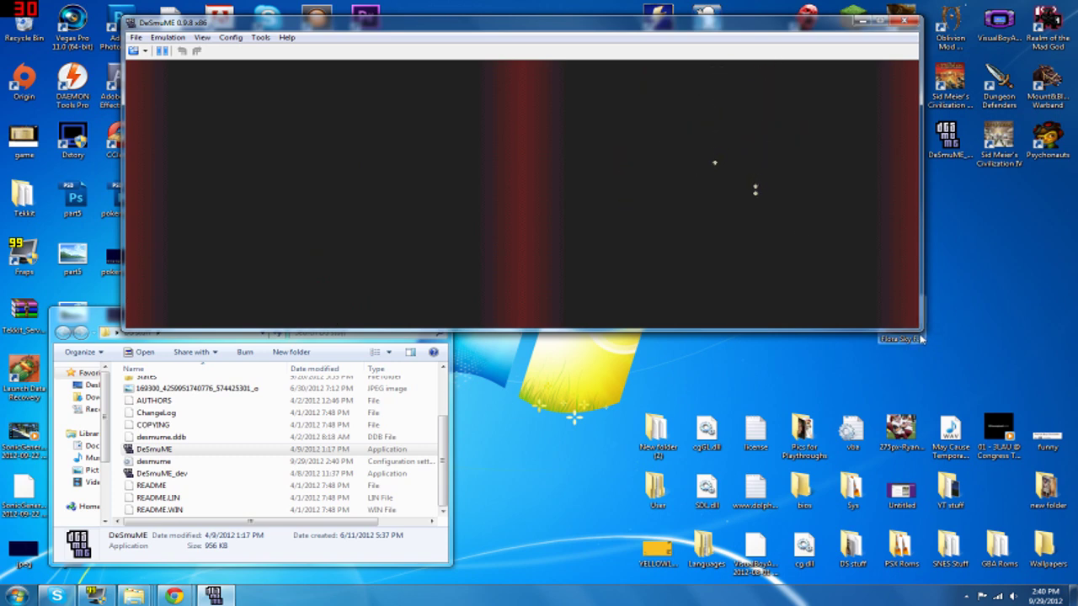
# - Resize and reposition the DeSmuME window so the side-by-side game fills most of the screen
pyautogui.moveTo(920, 329); pyautogui.dragTo(1077, 436)
pyautogui.moveTo(404, 5); pyautogui.dragTo(269, 68)
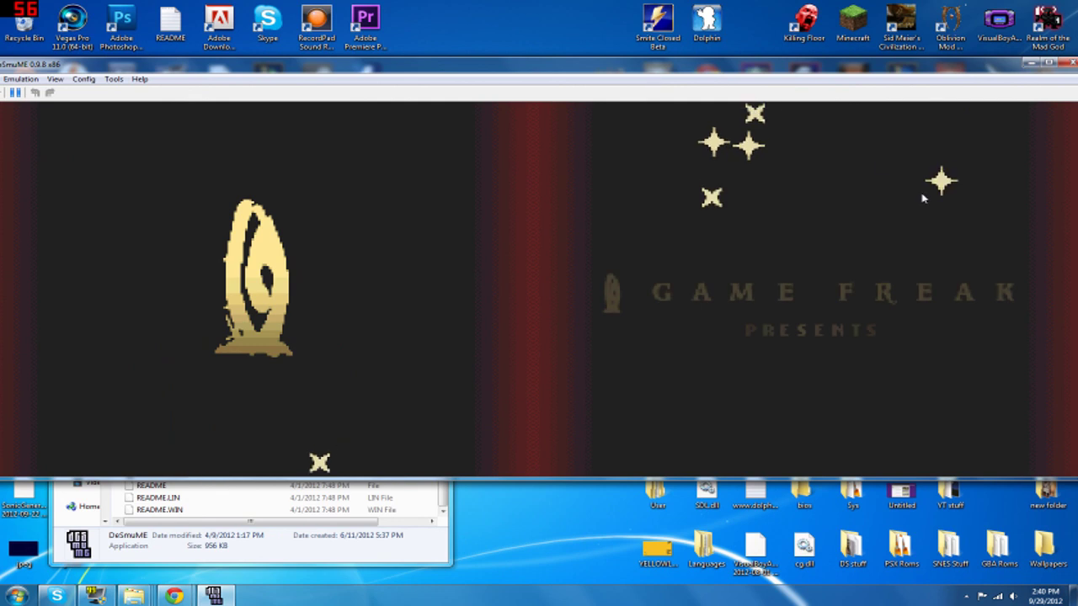
pyautogui.moveTo(1074, 487); pyautogui.dragTo(813, 428)
pyautogui.moveTo(643, 76); pyautogui.dragTo(707, 73)
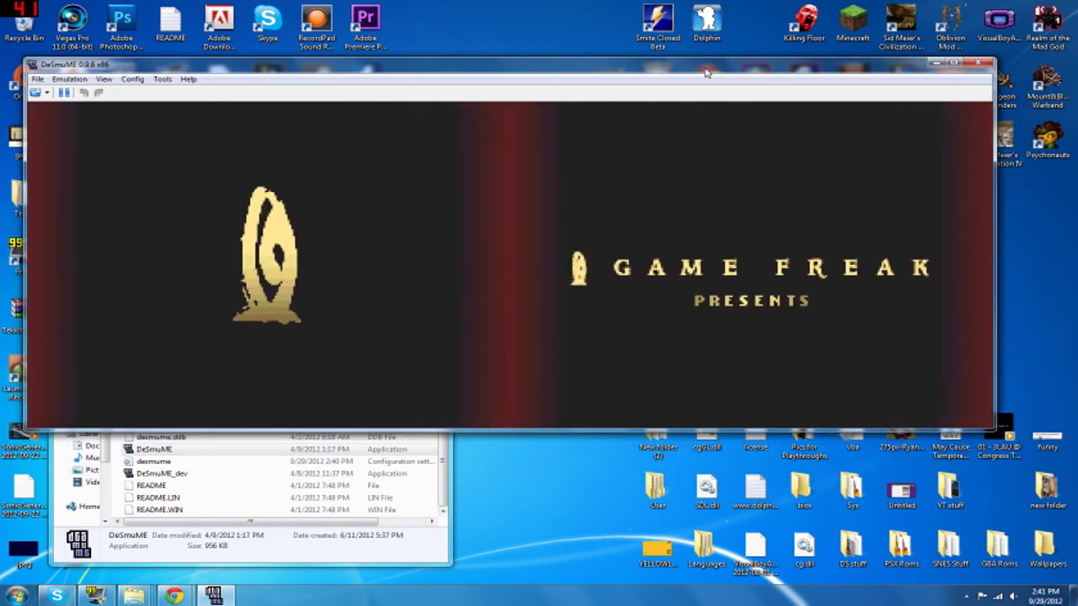